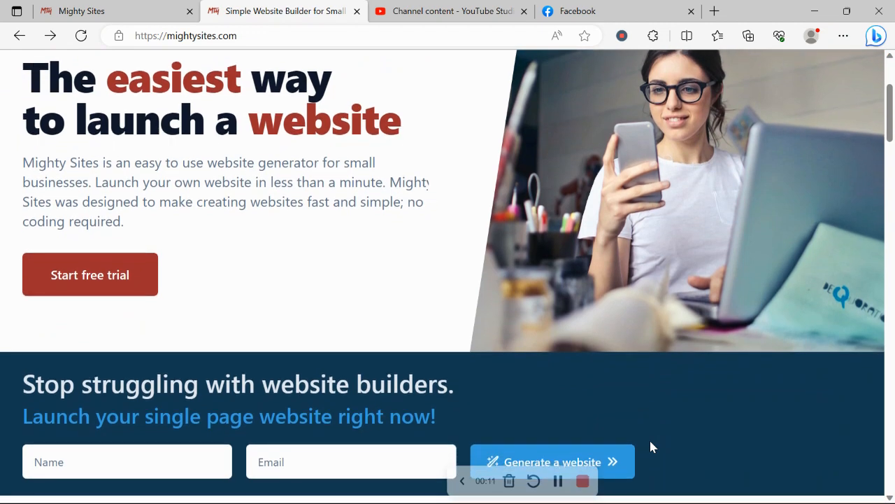
Look through the Mighty Sites home page, from the website generator form and pricing to the blog and one-page website sections
scroll(651, 442, "down", 2)
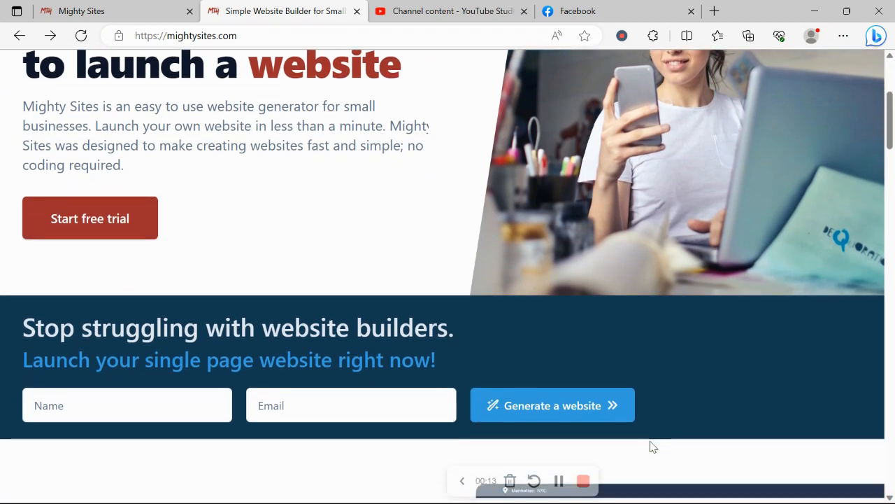
scroll(650, 446, "down", 6)
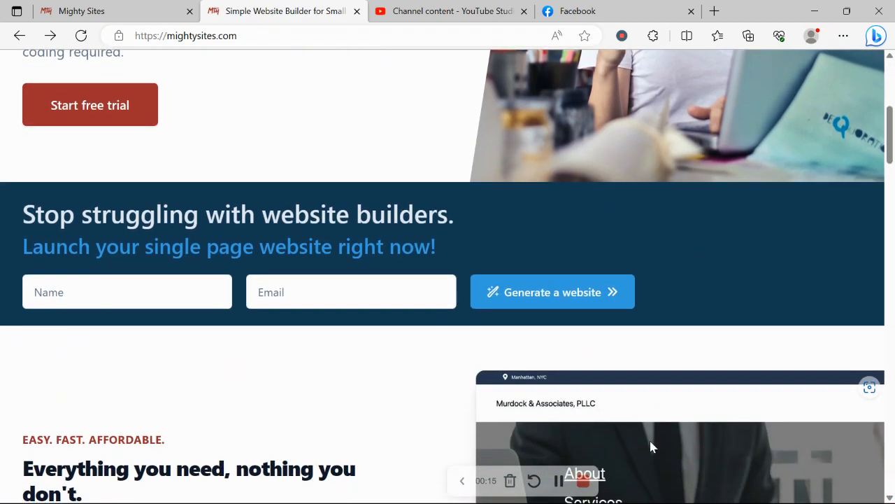
scroll(650, 446, "down", 10)
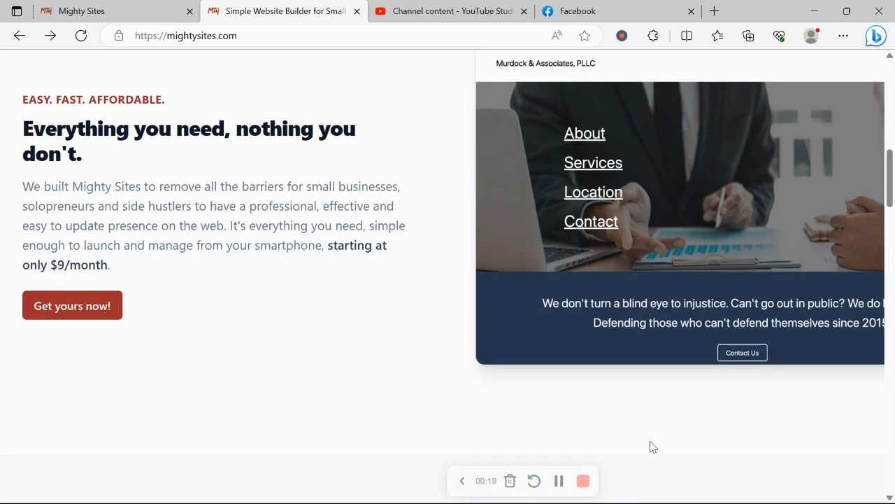
scroll(651, 446, "down", 2)
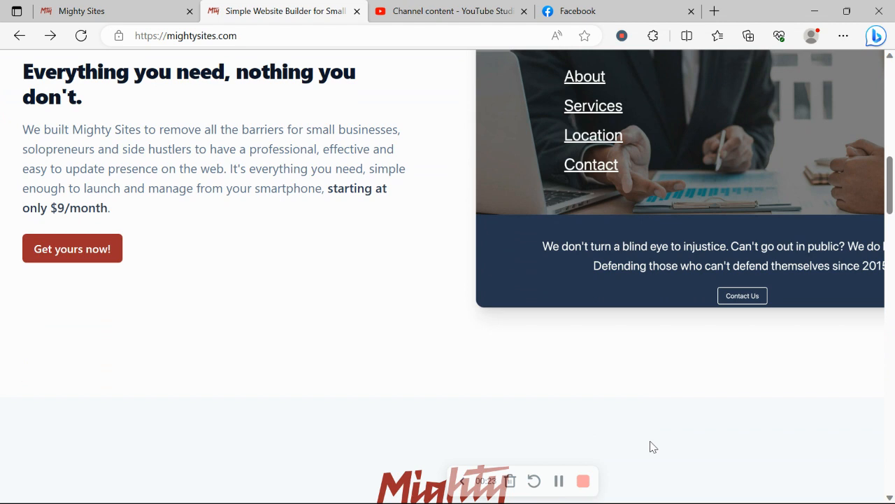
scroll(650, 446, "down", 2)
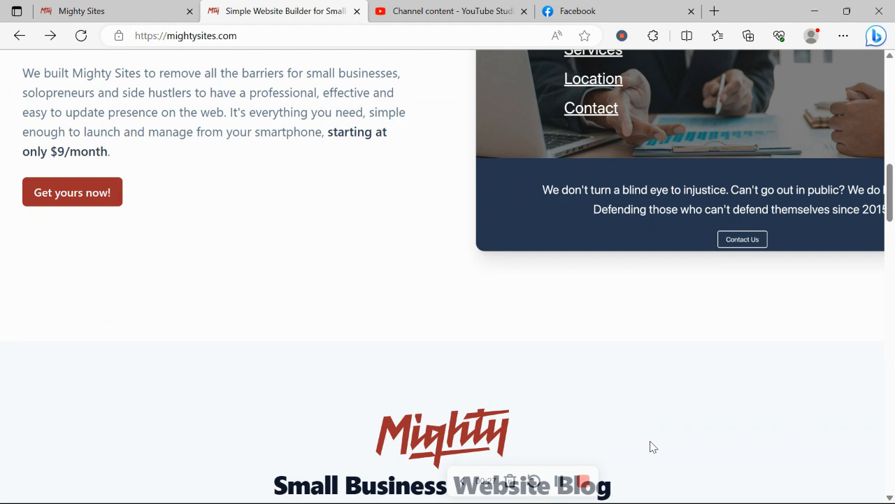
scroll(650, 446, "down", 5)
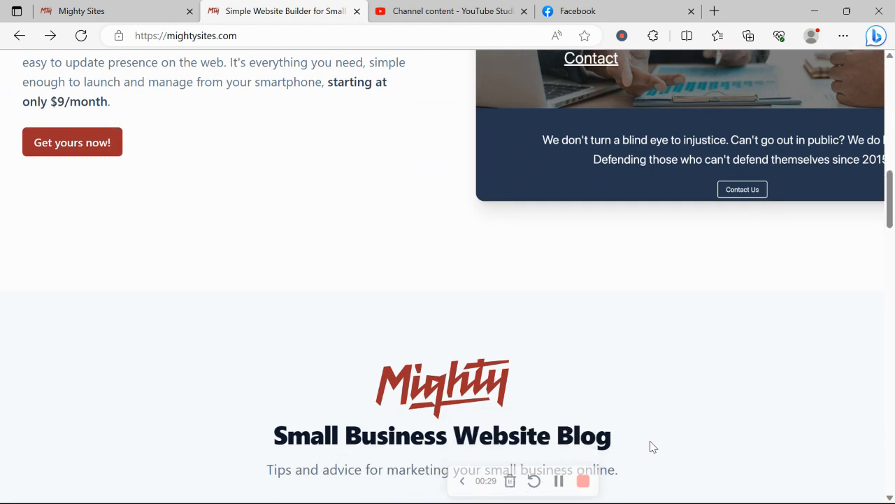
scroll(650, 446, "down", 5)
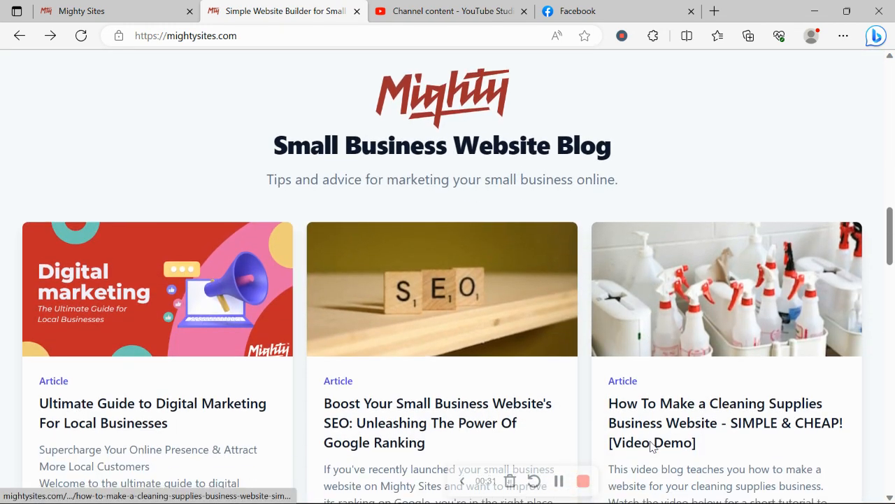
scroll(649, 446, "down", 4)
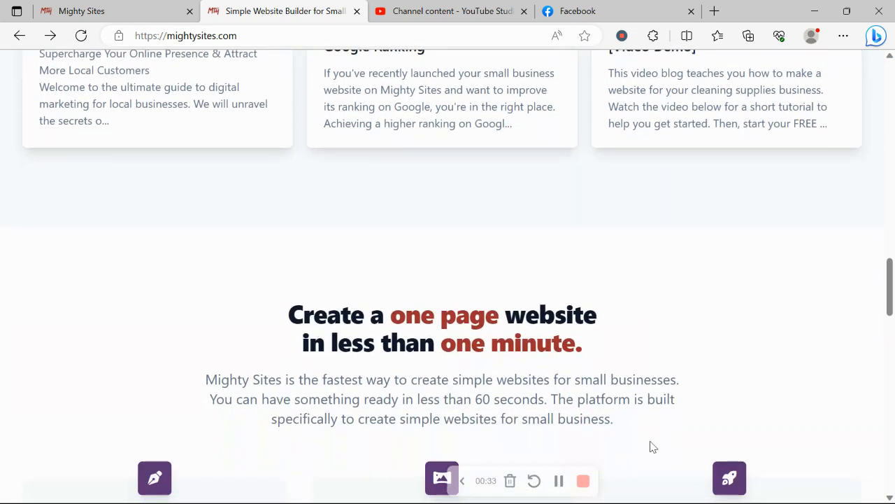
left_click_drag(264, 201, 650, 222)
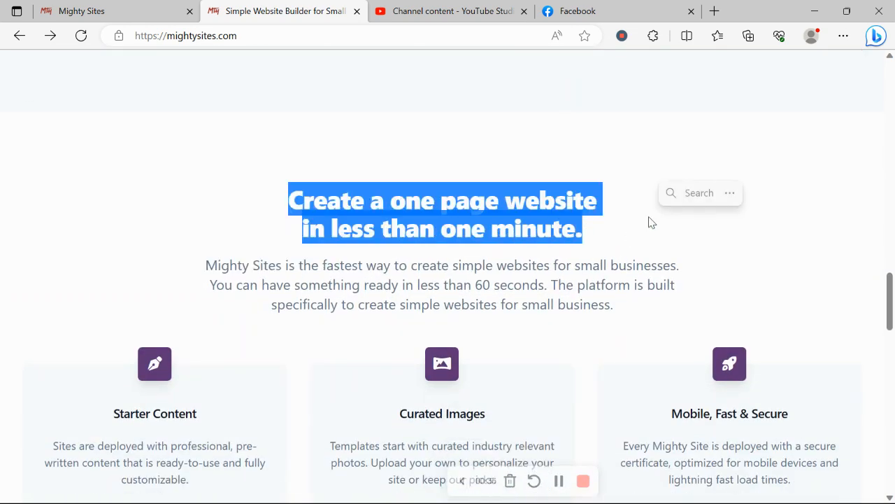
left_click(284, 268)
Switch to the open Mighty Sites site creation page and look through the available market templates
left_click(97, 5)
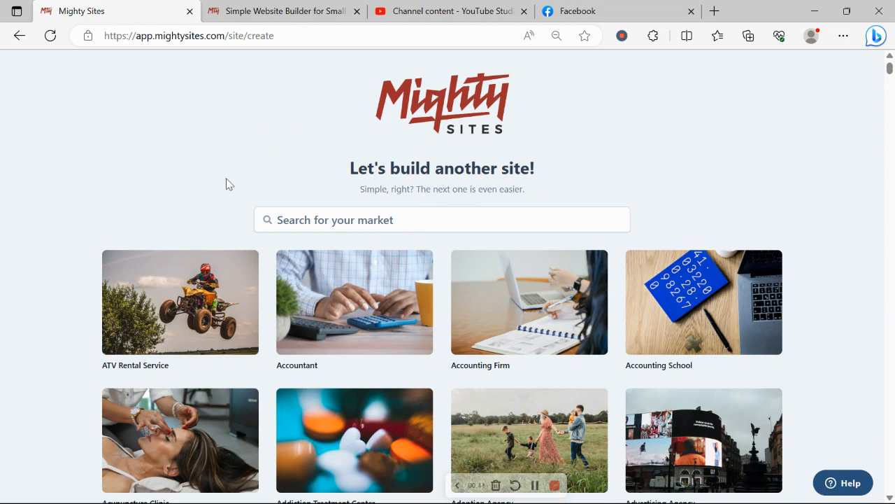
scroll(226, 183, "down", 6)
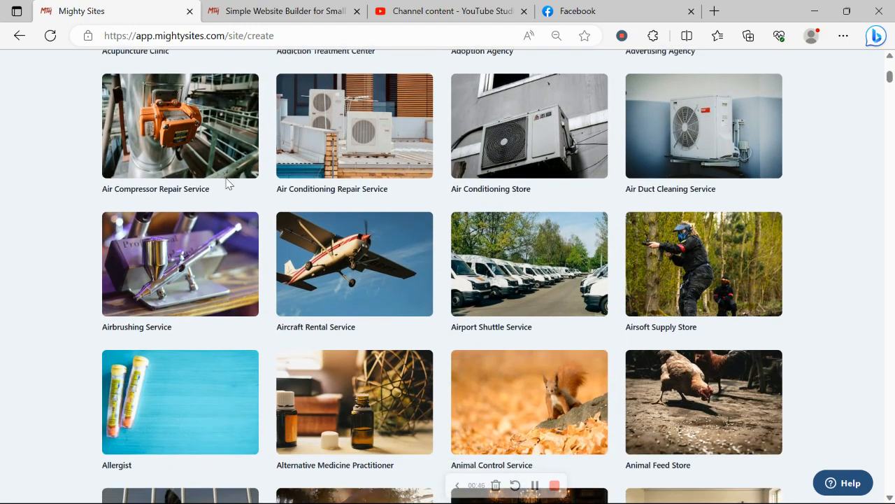
scroll(226, 183, "down", 7)
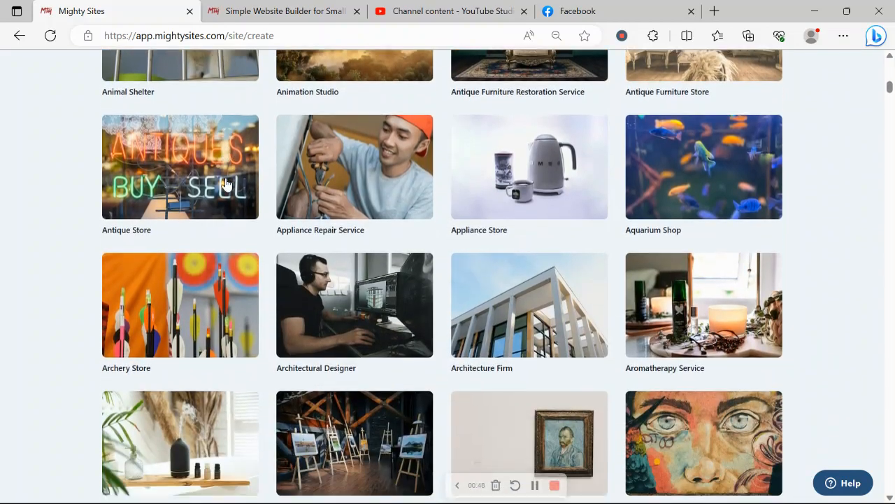
scroll(226, 183, "down", 5)
scroll(226, 183, "up", 8)
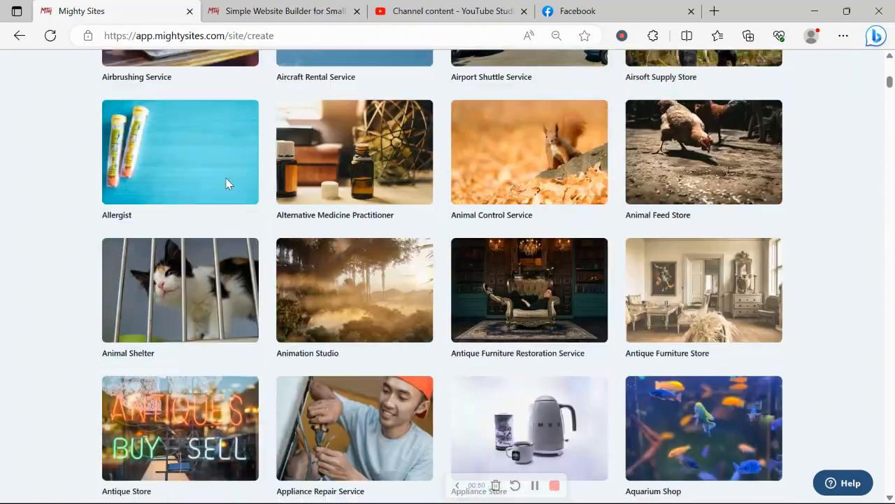
scroll(226, 183, "up", 14)
scroll(224, 184, "down", 1)
scroll(224, 184, "up", 2)
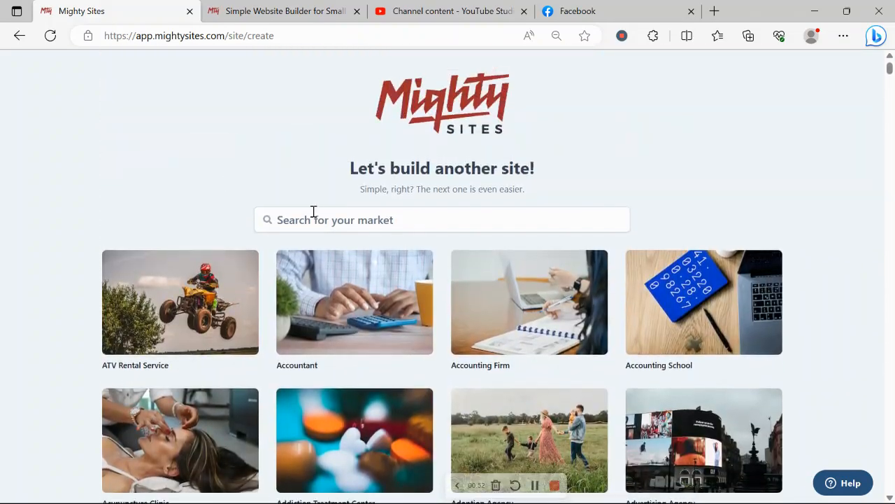
Search the market templates for "coffee" and choose Coffee Machine Supplier
left_click(314, 212)
type("coffee")
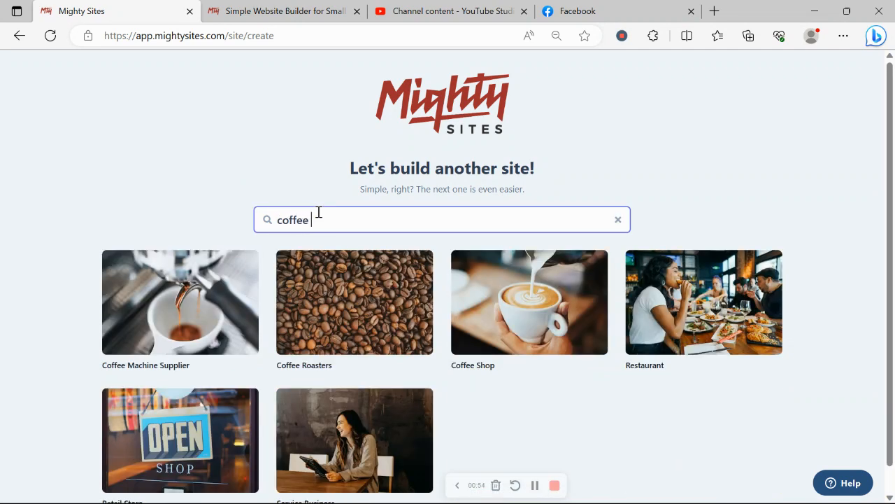
left_click(184, 318)
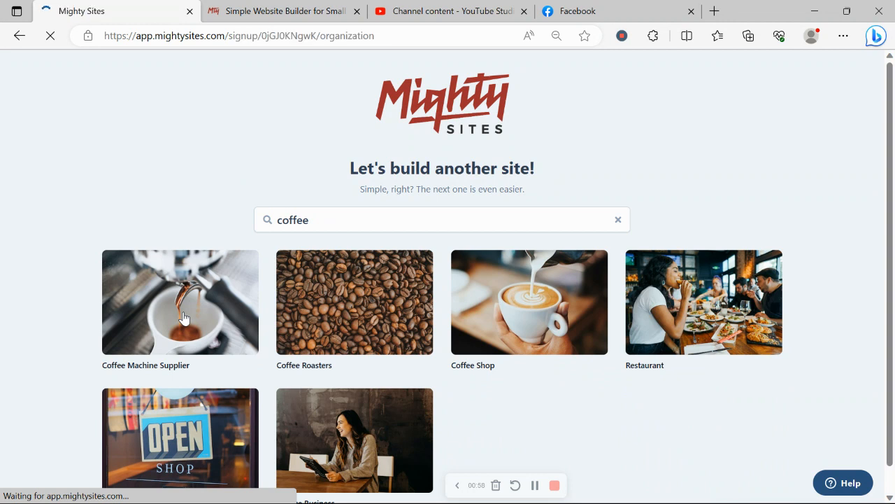
Enter "Rochelle's Coffee Machines" as the company name
key("Caps_Lock")
type("R")
key("Caps_Lock")
type("oc")
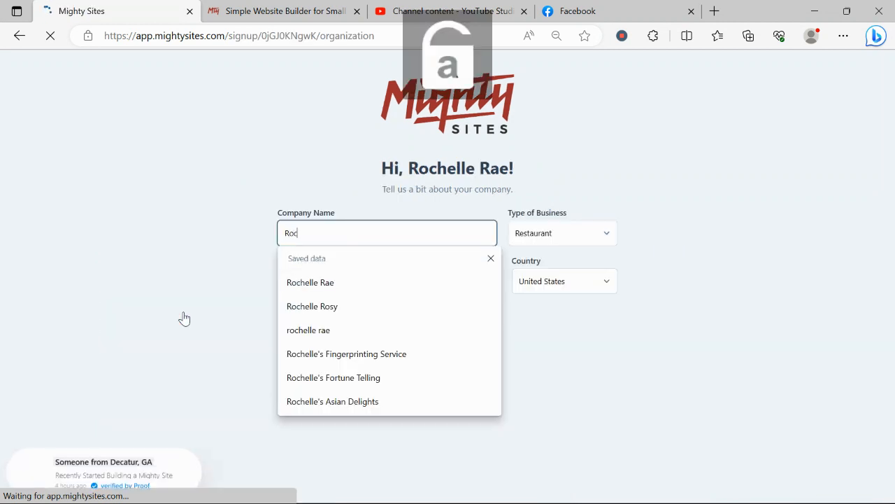
type("helle's")
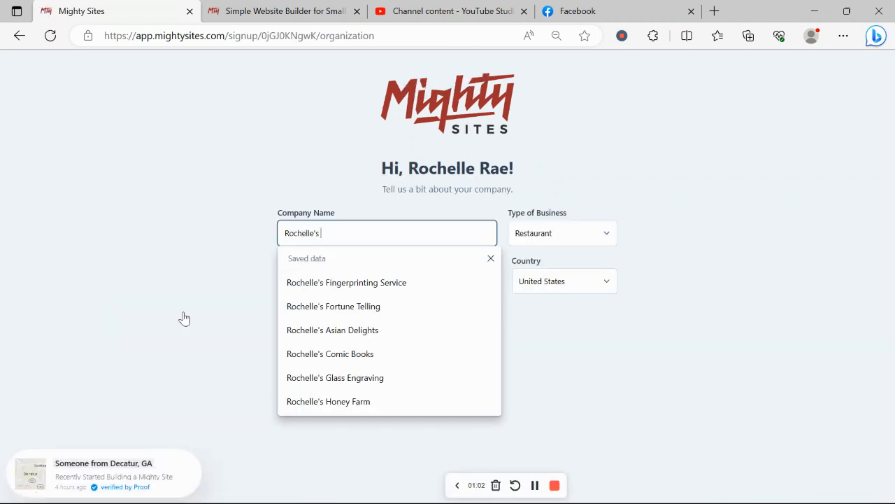
key("Caps_Lock")
type("C")
key("Caps_Lock")
type("offee")
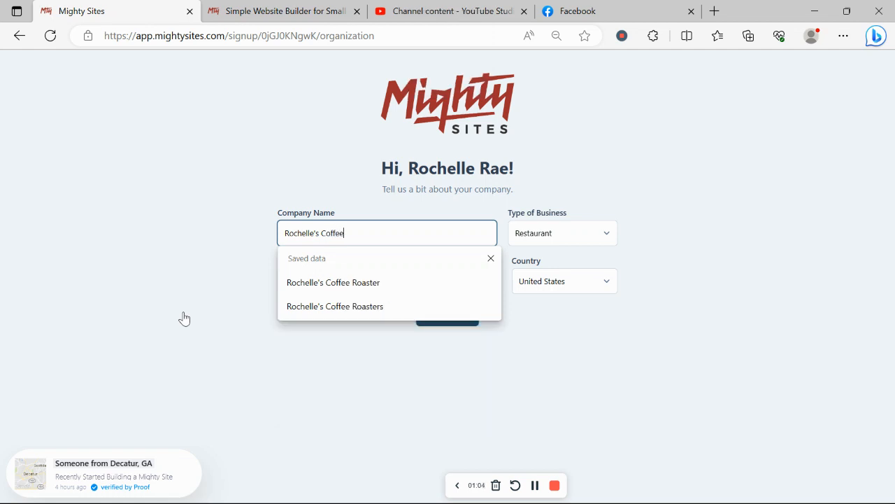
key("Caps_Lock")
type("M")
key("Caps_Lock")
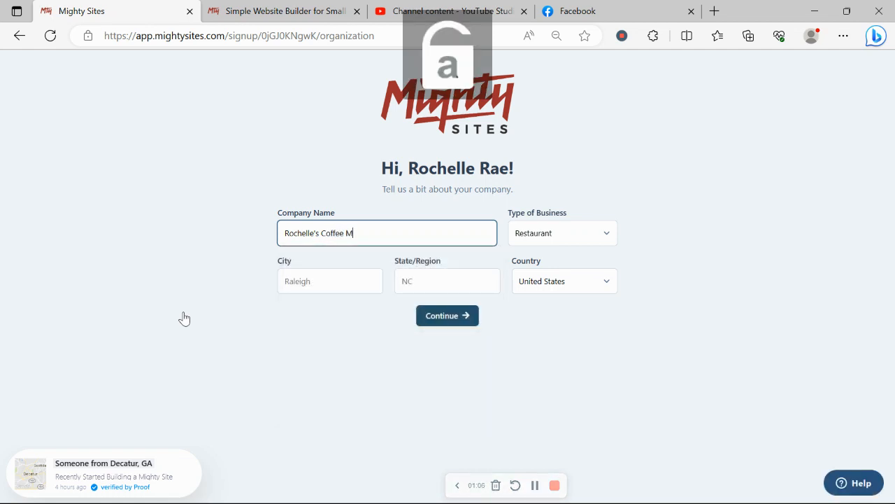
type("as")
key("BackSpace")
type("cg")
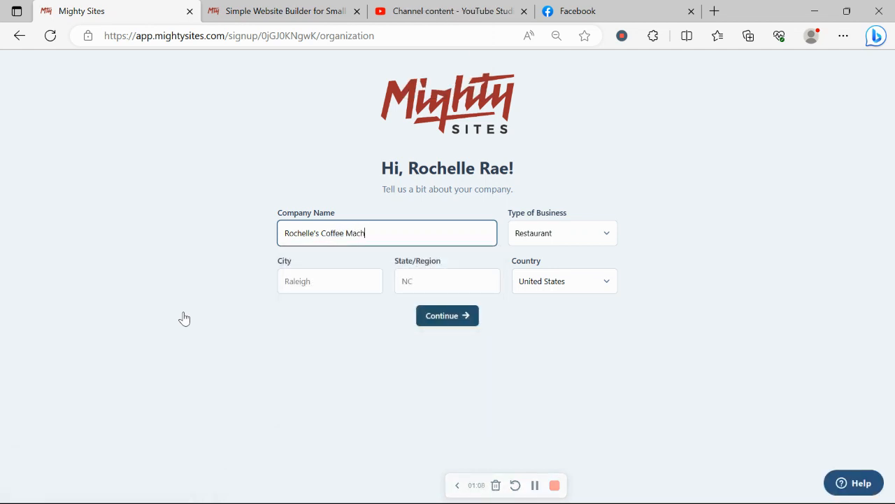
Set the company's city to Denver
left_click(342, 278)
key("Caps_Lock")
type("D")
key("Caps_Lock")
type("r")
key("BackSpace")
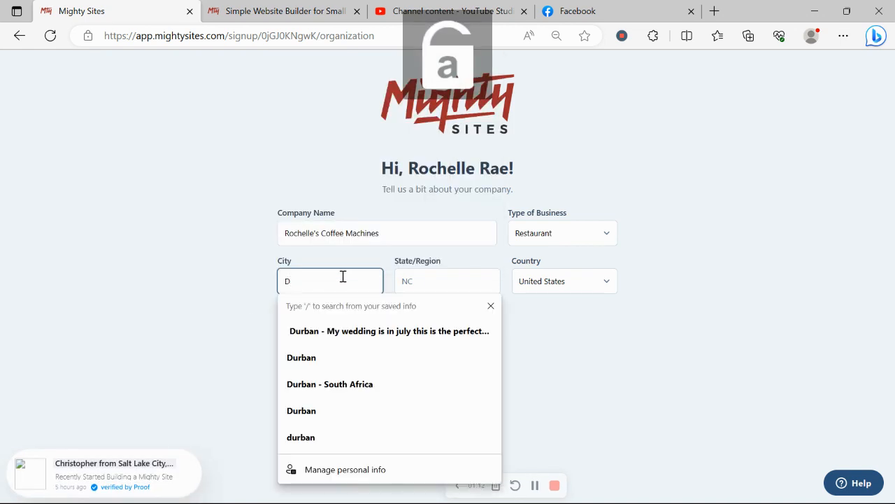
type("enver")
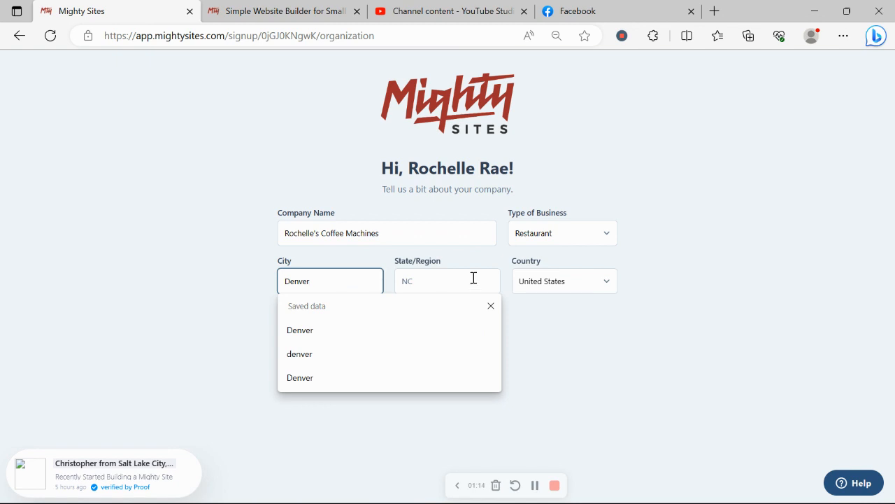
Set the company's state or region to Colorado
left_click(473, 277)
key("Caps_Lock")
type("C")
key("Caps_Lock")
type("olo")
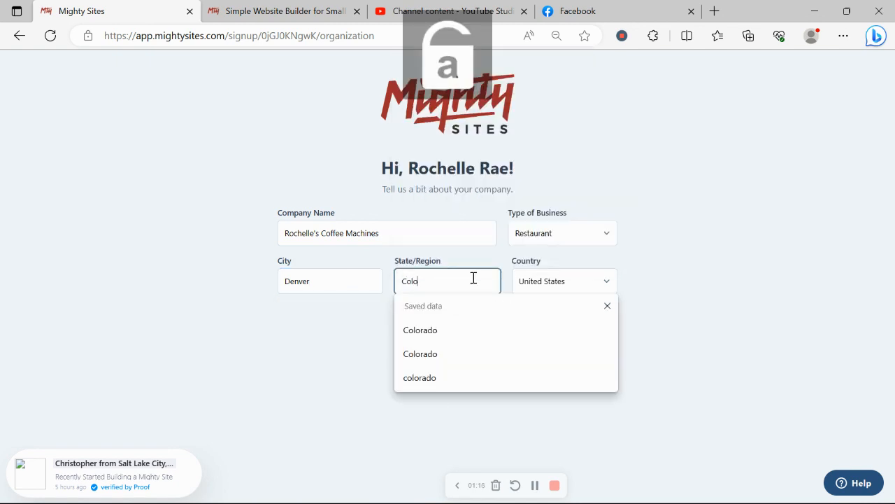
type("rado")
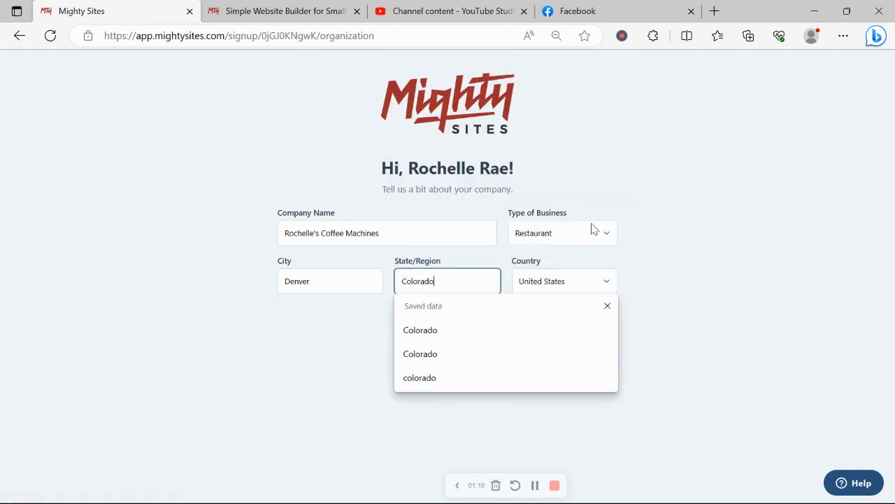
Choose the type of business and submit the company details to generate the website
left_click(591, 230)
left_click(580, 277)
left_click(453, 325)
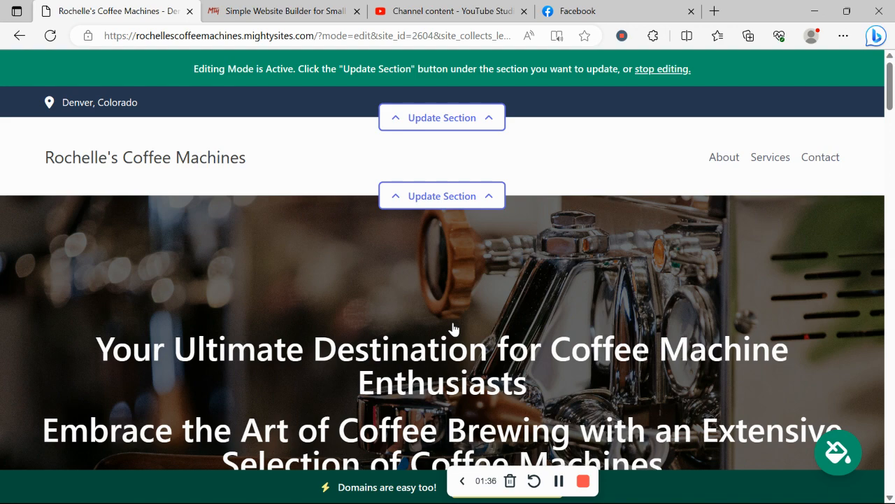
Review the generated site's hero banner, introductory statement and About text with its coffee machine image
scroll(454, 329, "down", 7)
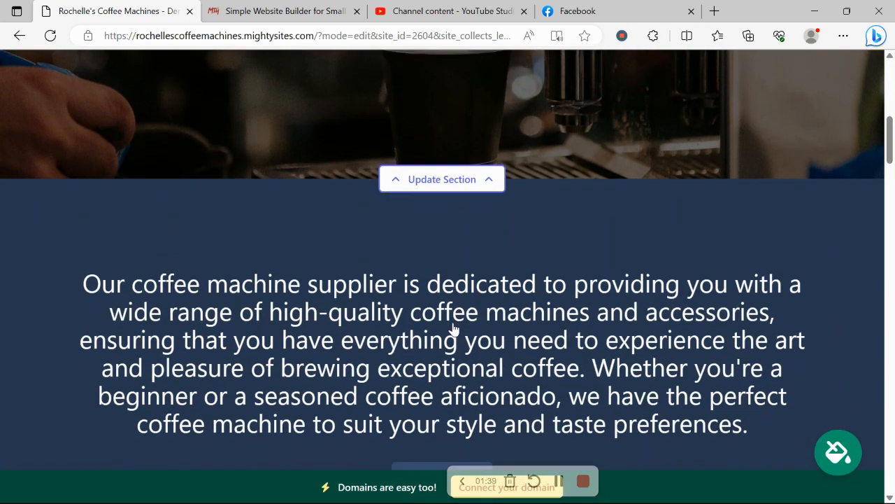
scroll(454, 329, "down", 2)
left_click_drag(73, 178, 770, 320)
left_click(593, 374)
scroll(592, 374, "down", 8)
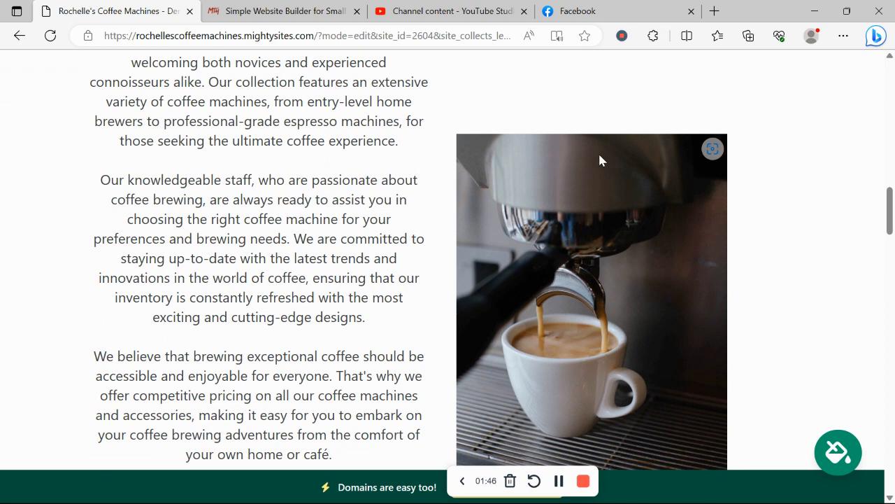
scroll(416, 431, "down", 1)
scroll(416, 432, "down", 10)
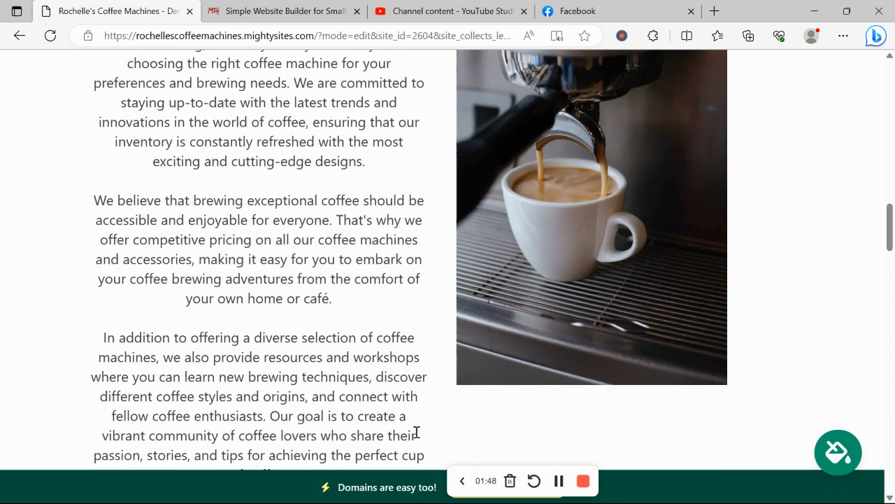
Review the coffee machine product descriptions on the generated site and continue to the Get In Touch contact form
scroll(416, 437, "down", 1)
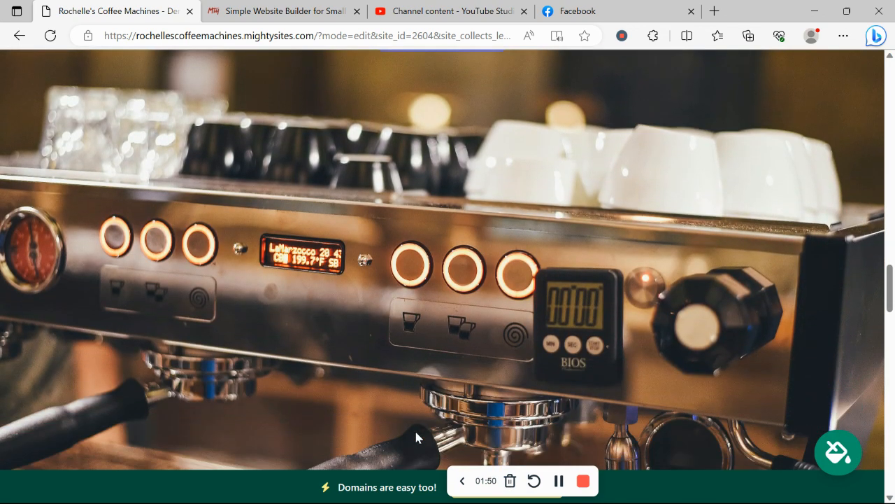
scroll(417, 437, "down", 8)
scroll(416, 438, "down", 2)
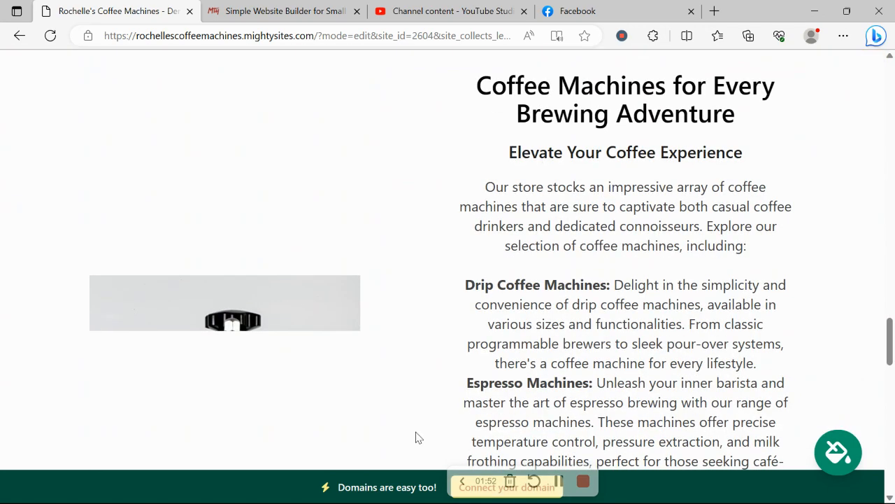
scroll(416, 437, "down", 3)
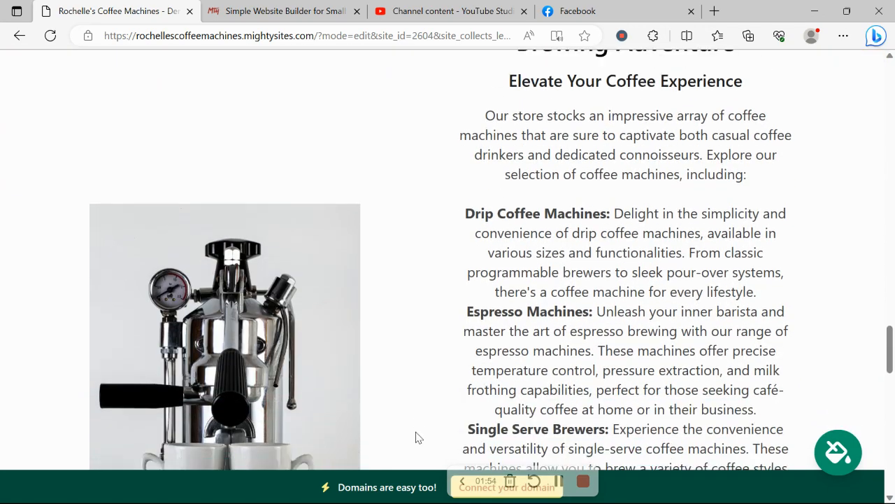
scroll(332, 262, "down", 5)
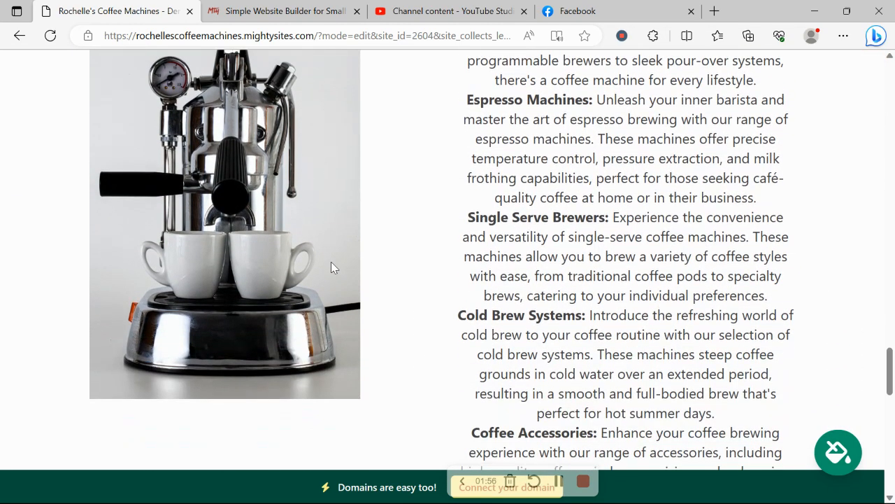
scroll(331, 268, "down", 10)
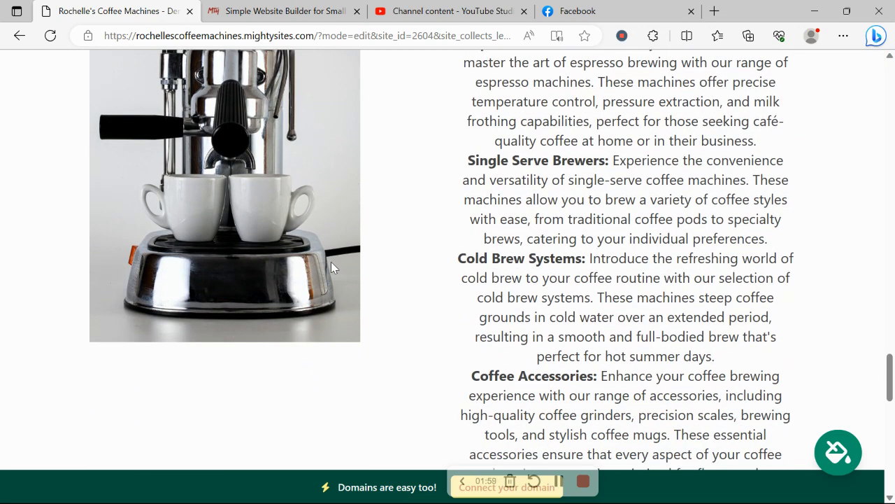
scroll(331, 267, "up", 6)
scroll(330, 267, "up", 3)
left_click_drag(476, 139, 666, 371)
left_click(423, 183)
scroll(423, 183, "down", 15)
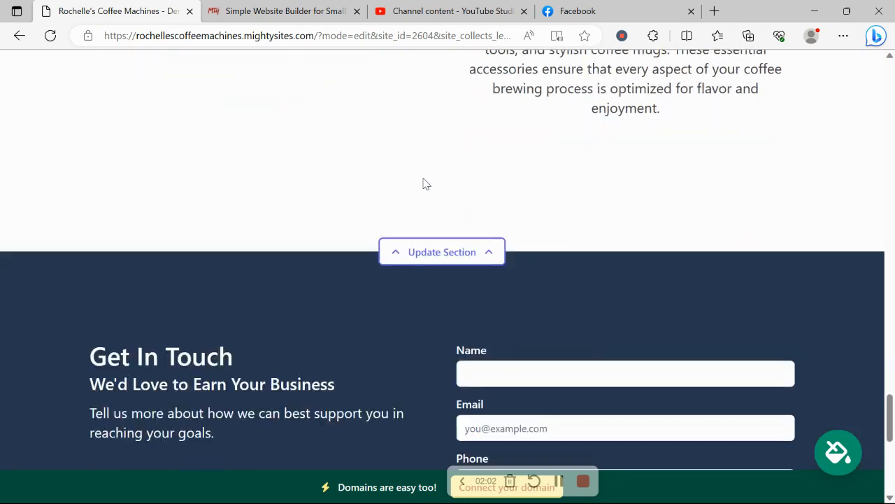
Enter the organization's email in the header's location details and enable showing it on the site
scroll(423, 183, "up", 10)
scroll(423, 183, "up", 5)
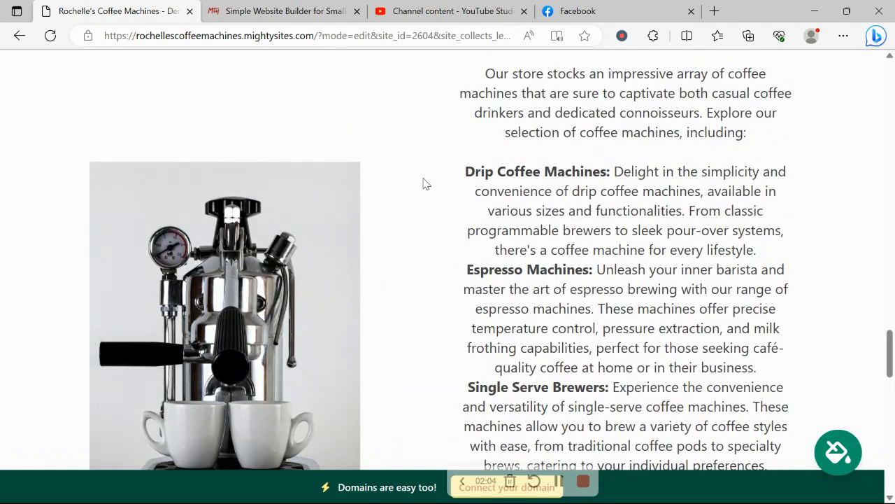
scroll(423, 183, "up", 5)
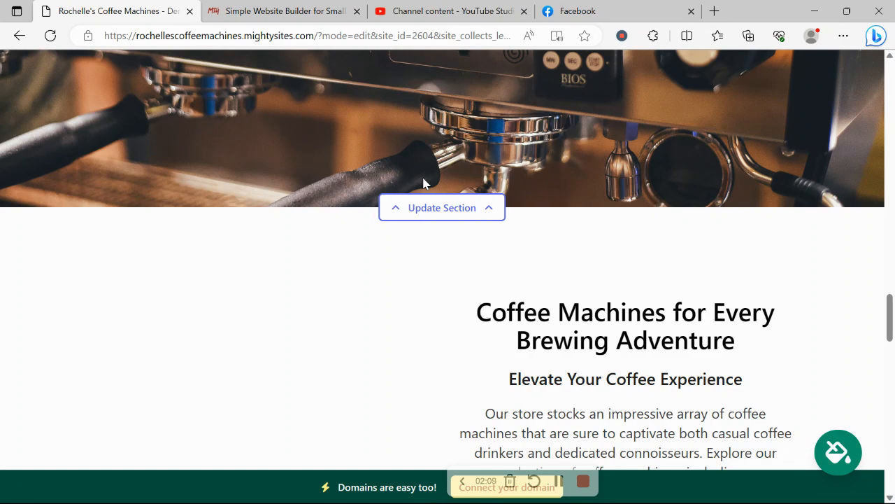
scroll(423, 183, "up", 9)
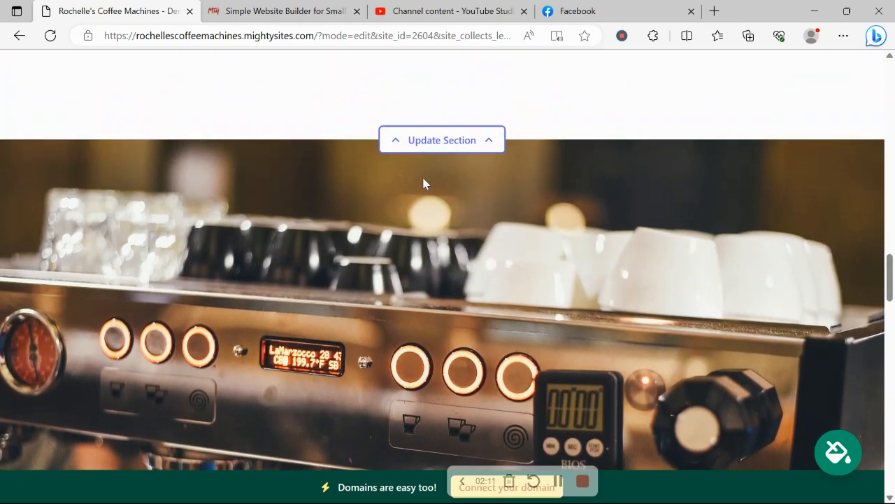
scroll(424, 184, "up", 8)
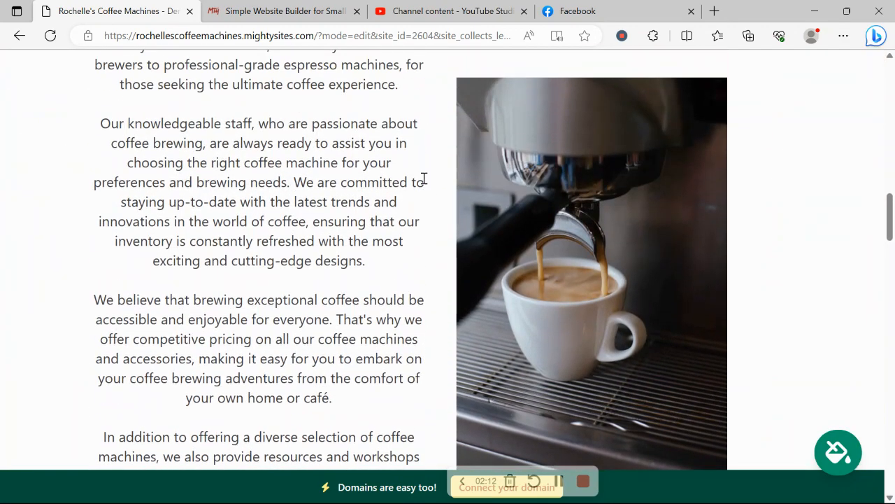
scroll(423, 183, "up", 7)
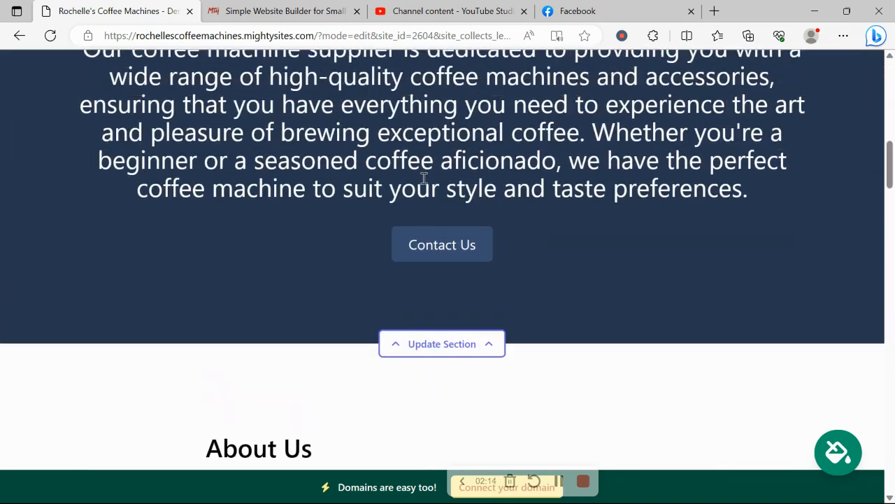
scroll(423, 178, "up", 9)
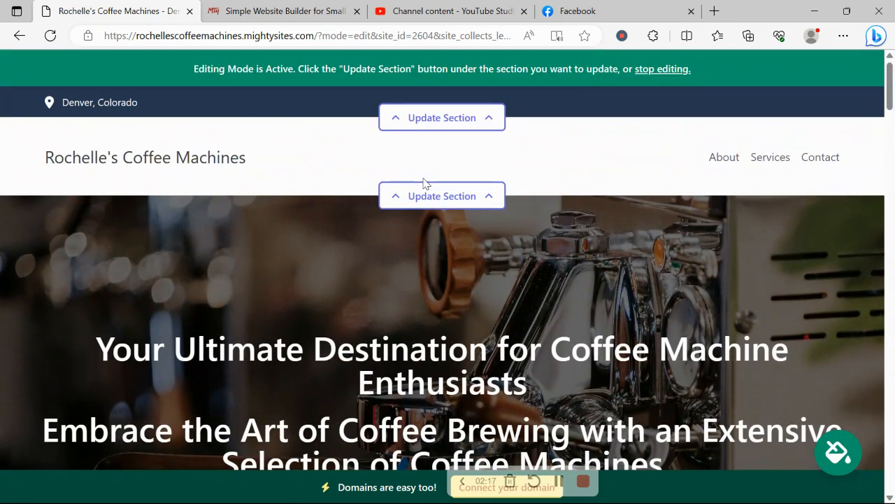
left_click(476, 119)
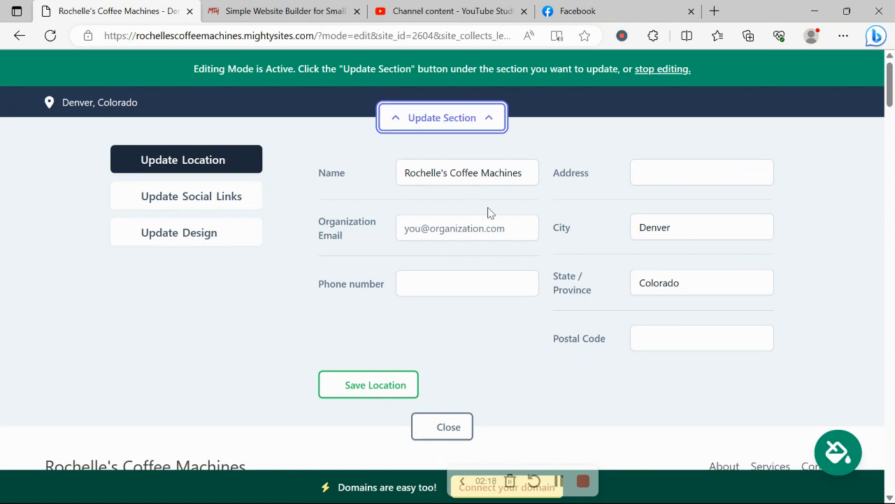
left_click(486, 227)
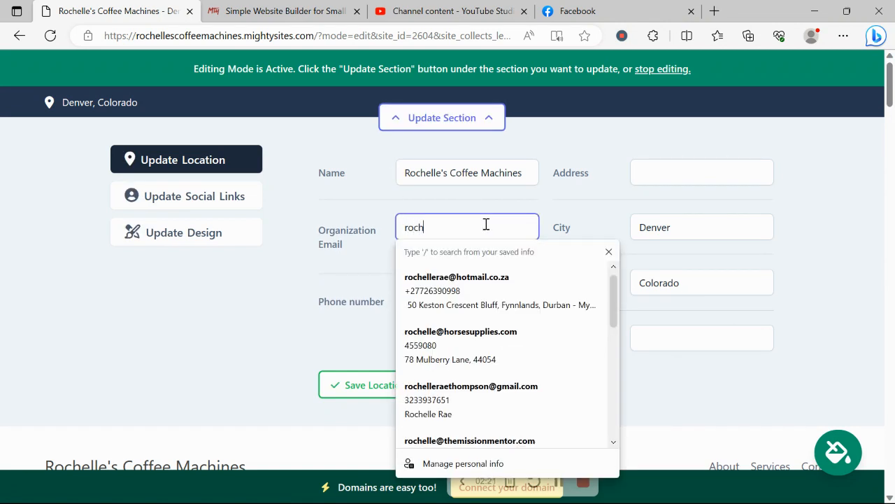
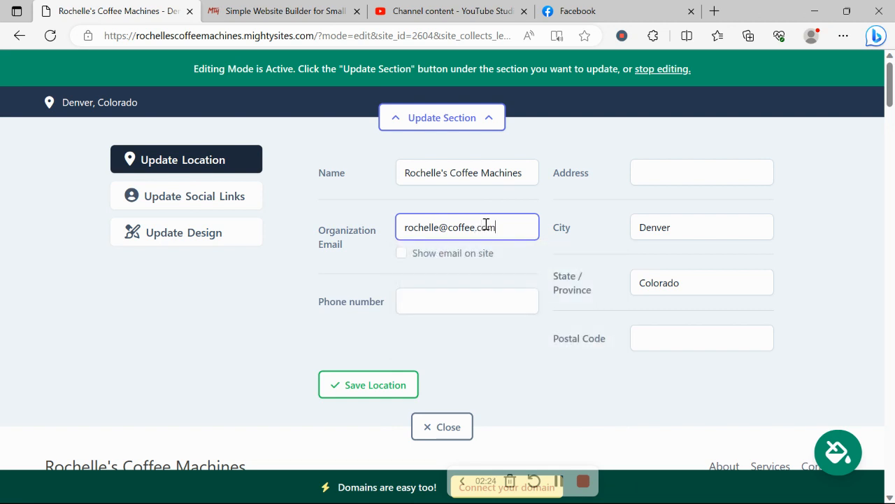
left_click(402, 255)
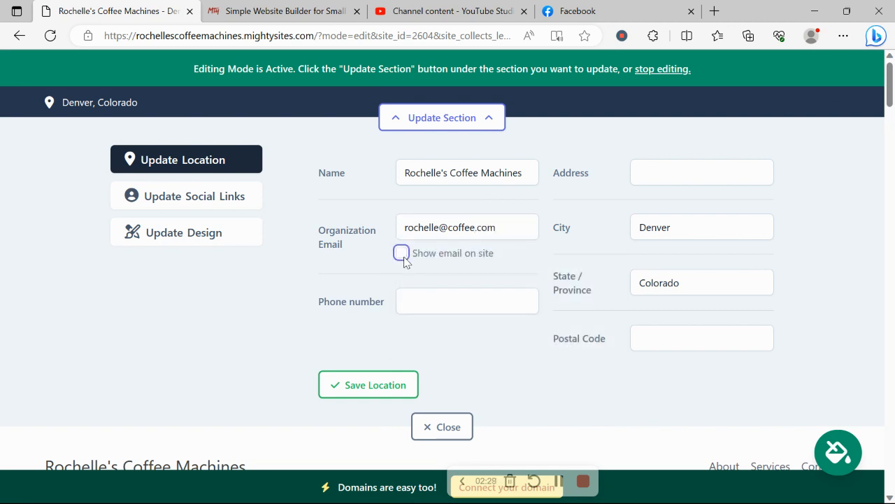
Enter the company's phone number in the location details
left_click(465, 293)
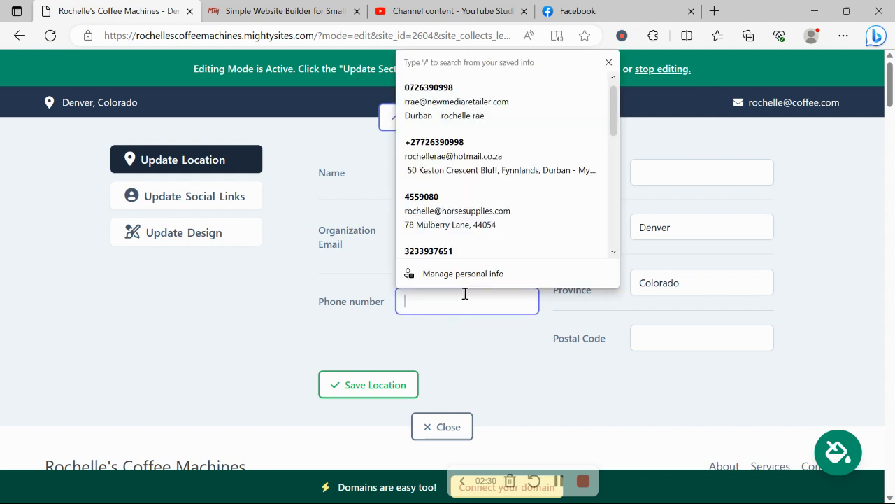
type("456-876657")
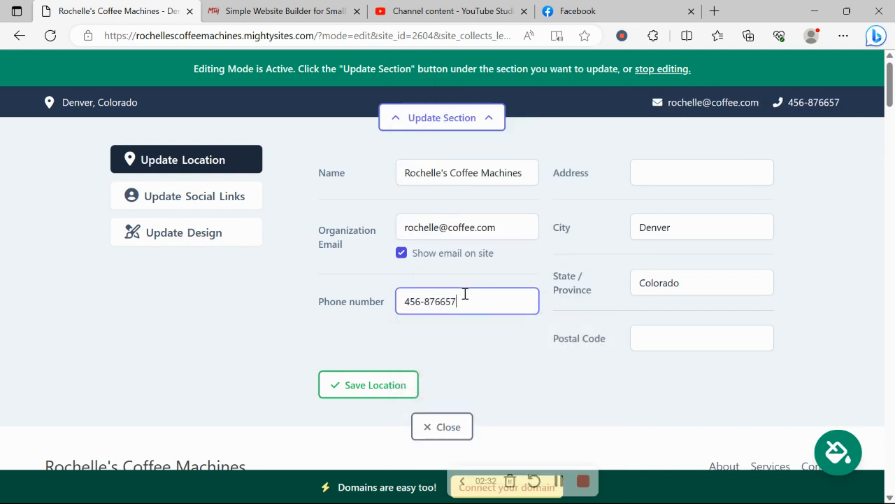
key("BackSpace")
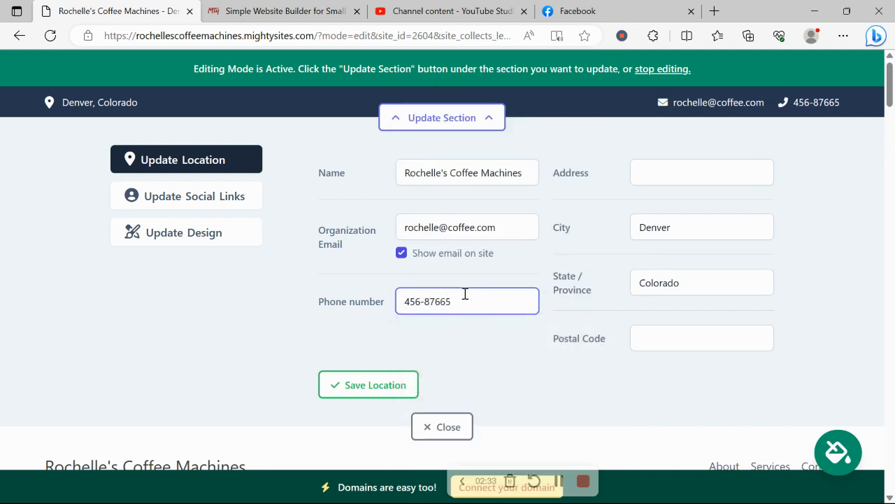
Fill in the company's street address and postal code from a saved address suggestion and save the location
left_click(662, 169)
type("34")
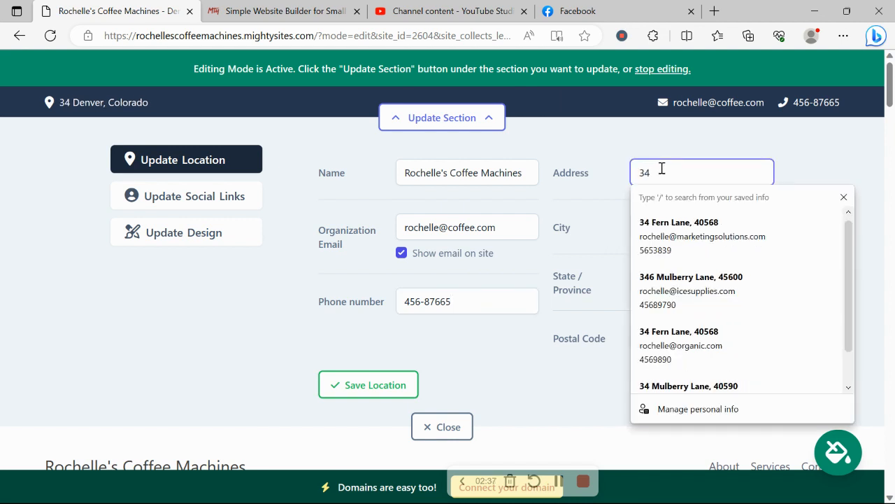
left_click(654, 245)
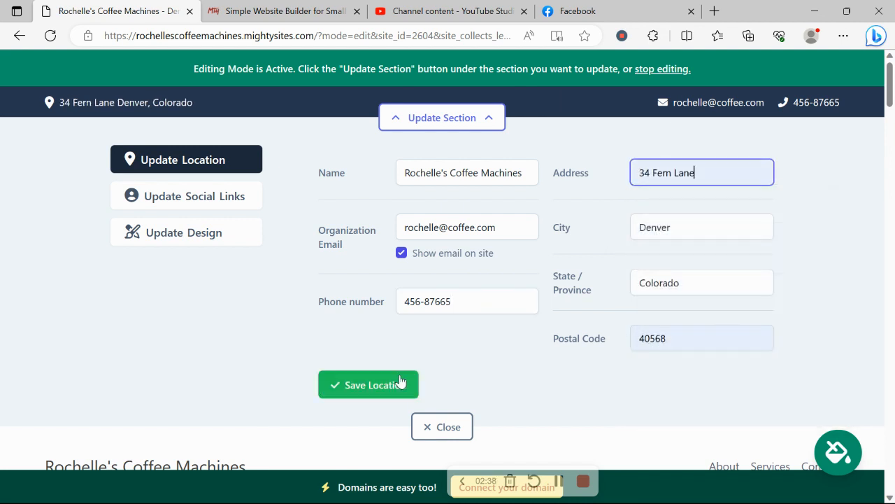
left_click(375, 385)
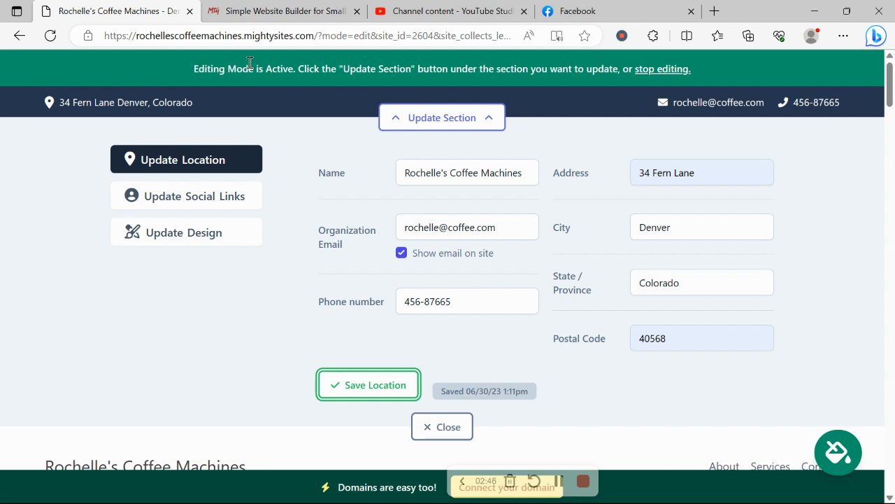
Set the Instagram social link to mightysites, save the social links and close the header section editor
left_click(218, 196)
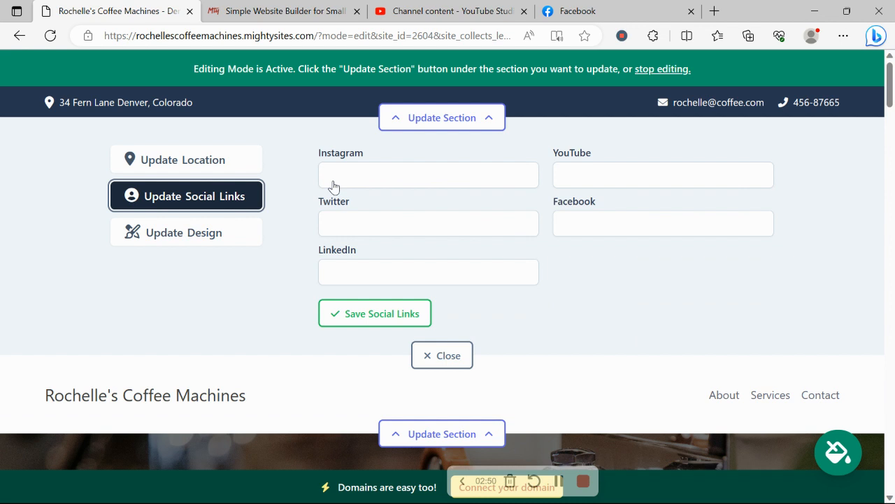
left_click(431, 183)
type("mihj")
key("BackSpace")
key("BackSpace")
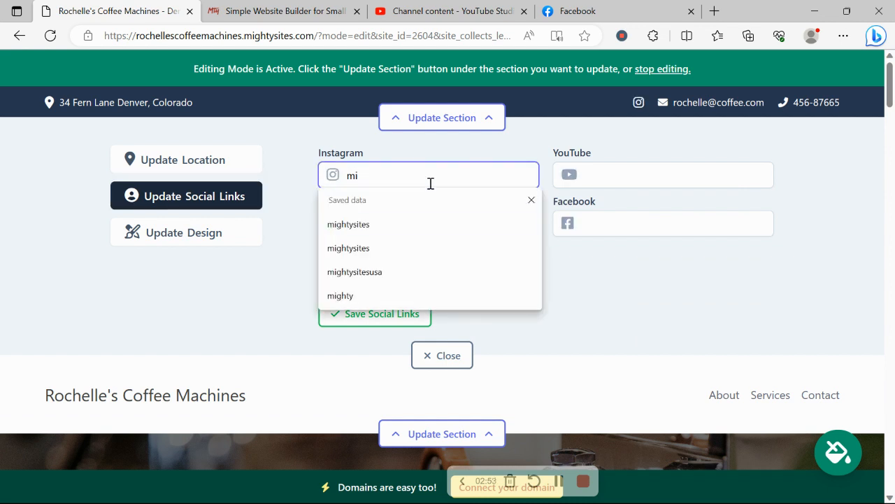
type("ghtysites")
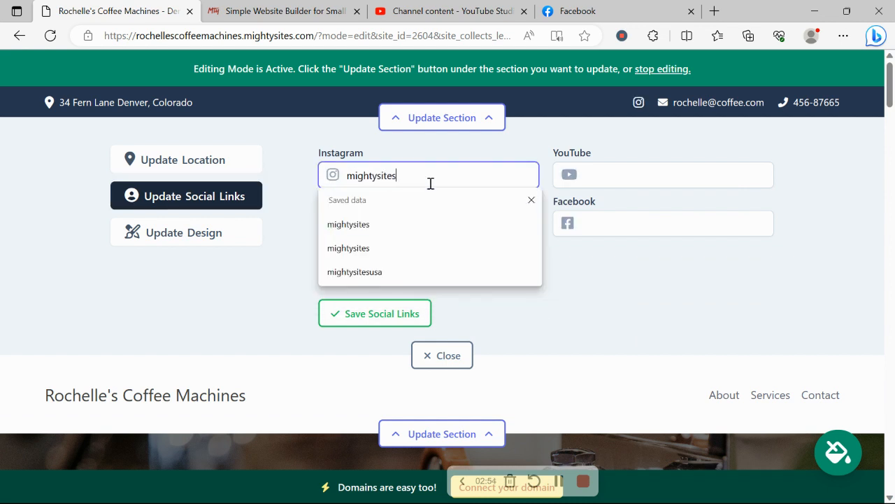
key("Return")
left_click(371, 314)
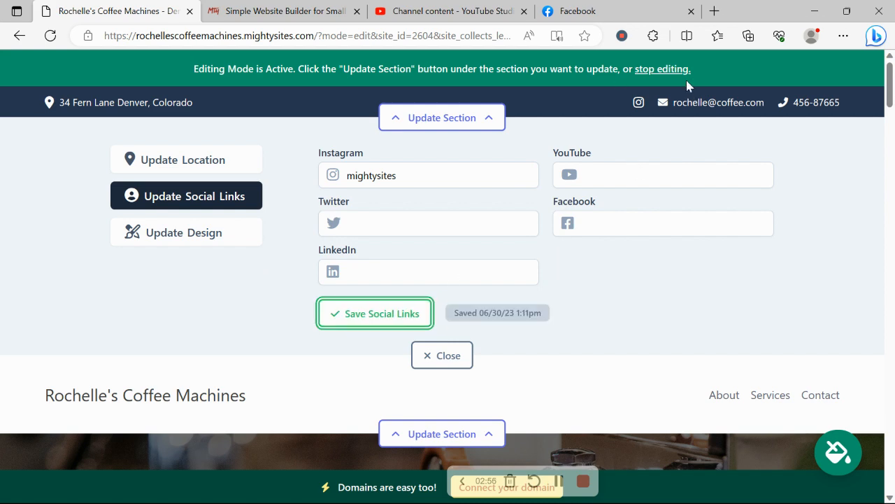
left_click(461, 353)
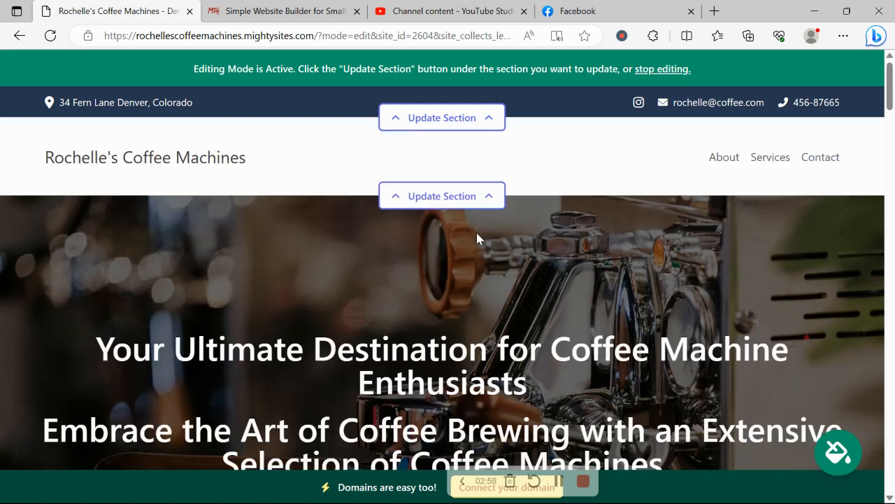
Upload the Mighty Sites Logo YouTube image from the Pictures folder as the site logo, save it and close the section editor
left_click(473, 198)
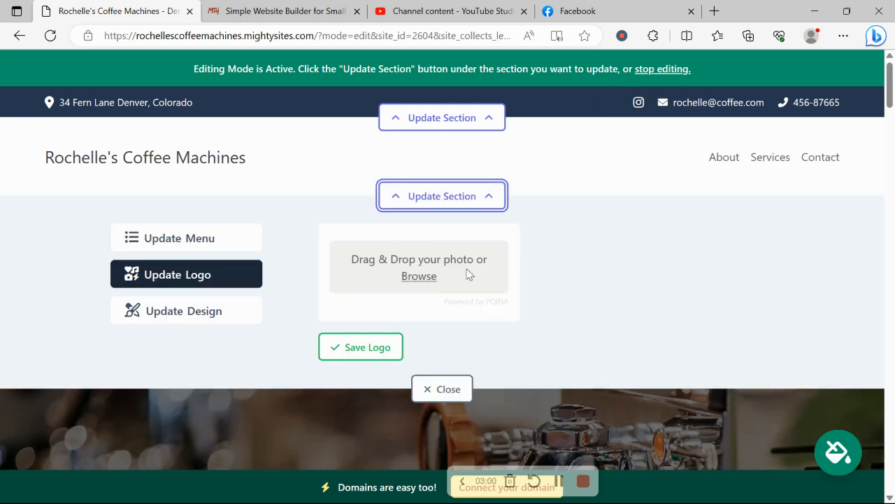
left_click(426, 283)
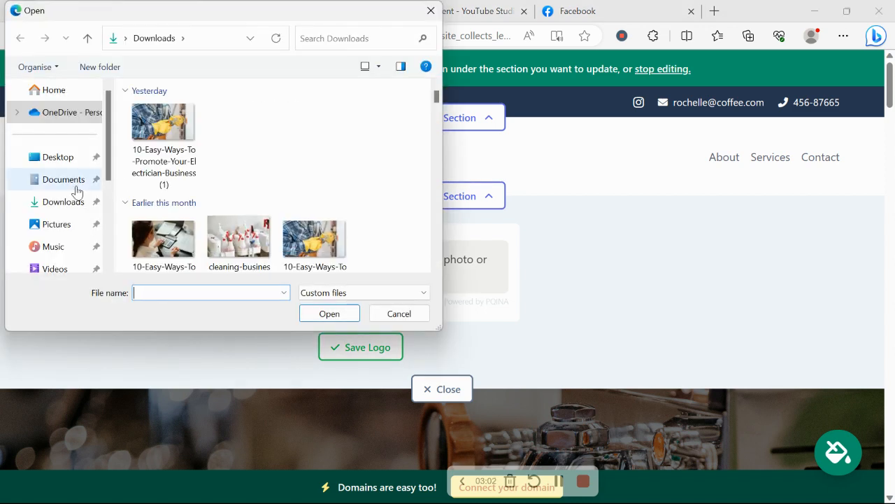
left_click(63, 226)
scroll(200, 112, "down", 3)
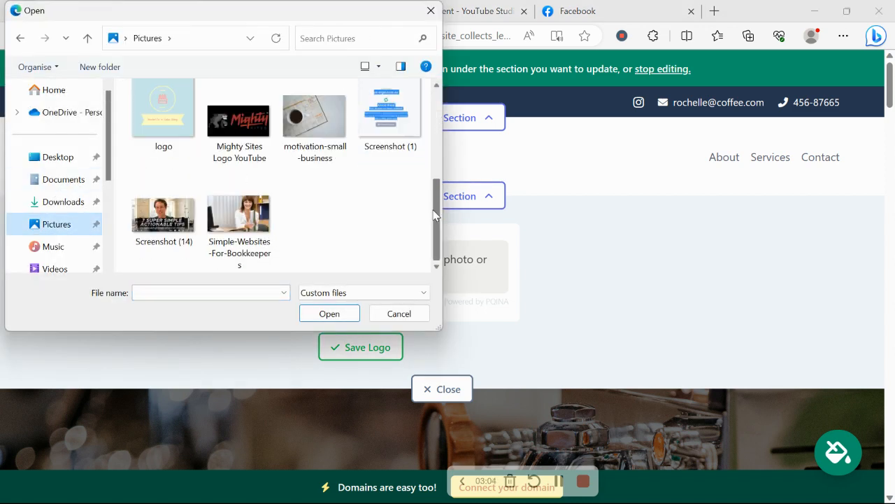
double_click(238, 120)
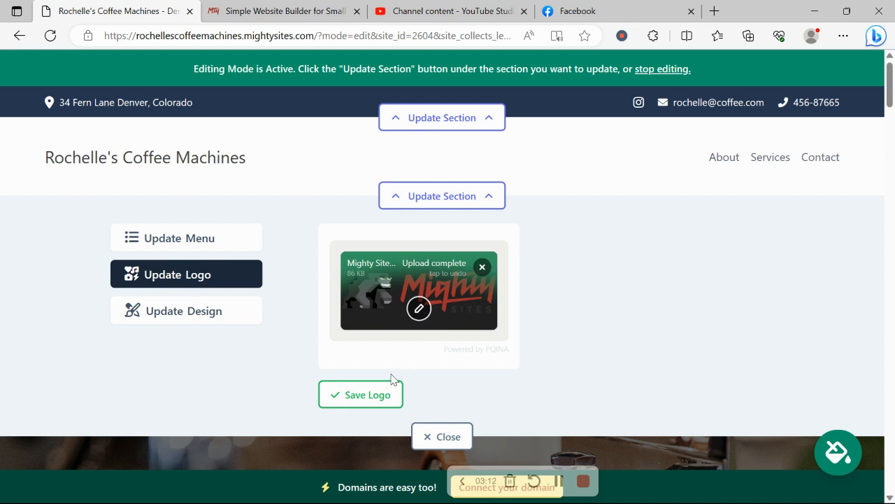
left_click(370, 394)
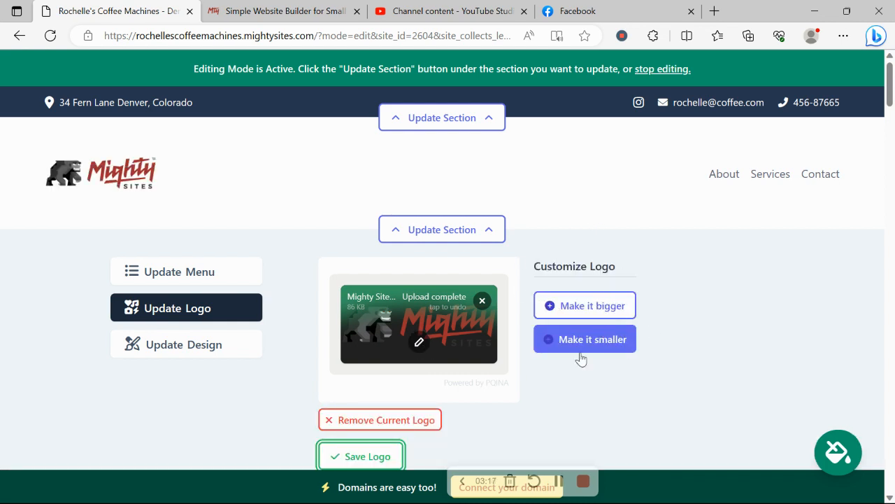
scroll(582, 359, "down", 3)
left_click(441, 297)
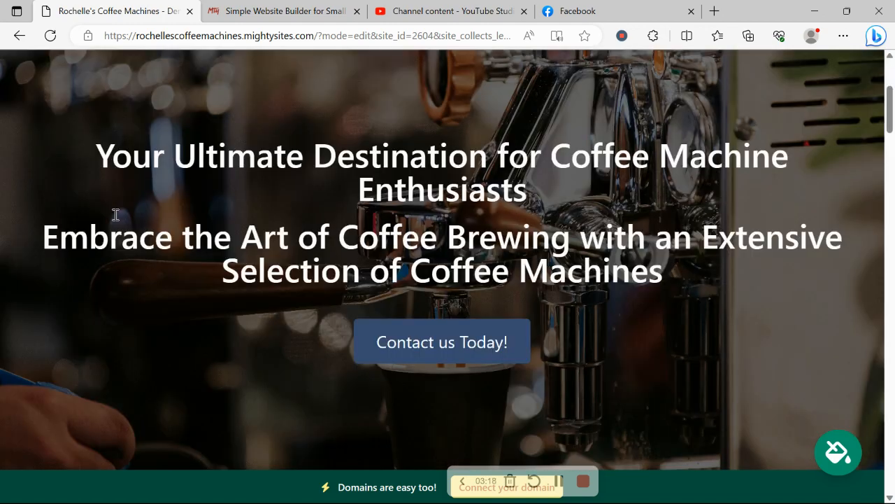
Preview the bright blue site theme, but apply and save the golden-brown theme with cream accents instead
scroll(114, 214, "down", 6)
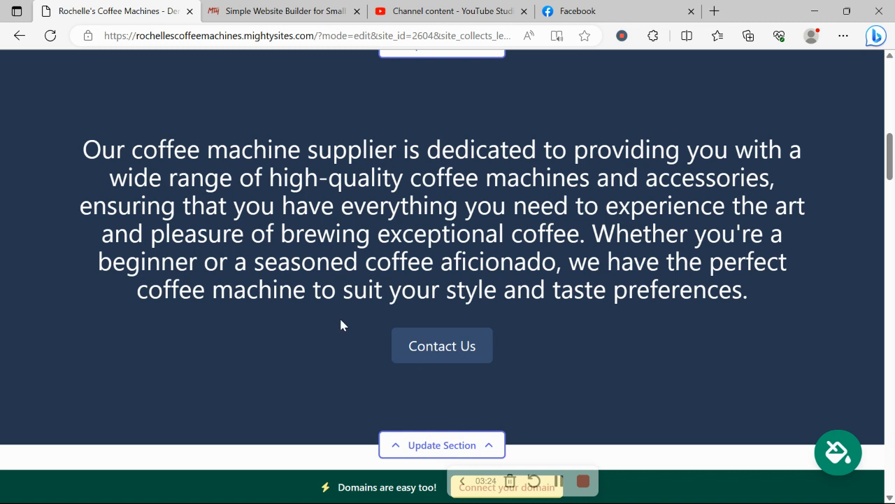
left_click(846, 451)
left_click(466, 390)
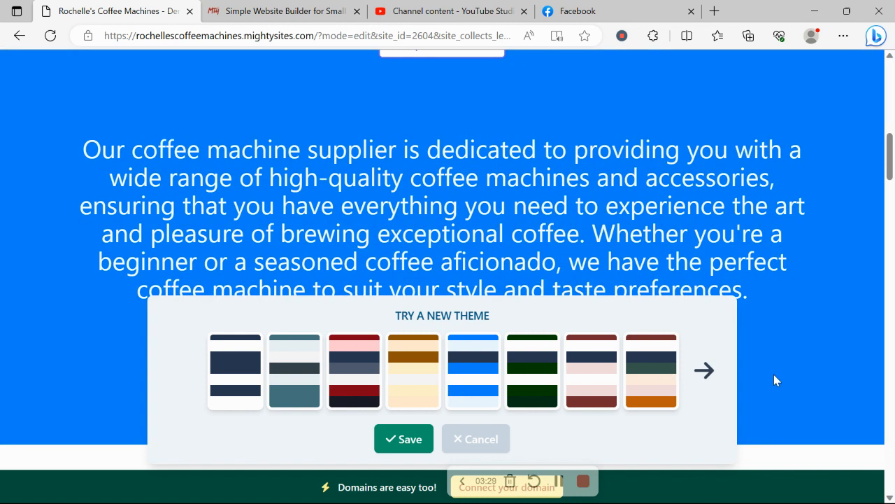
left_click(703, 370)
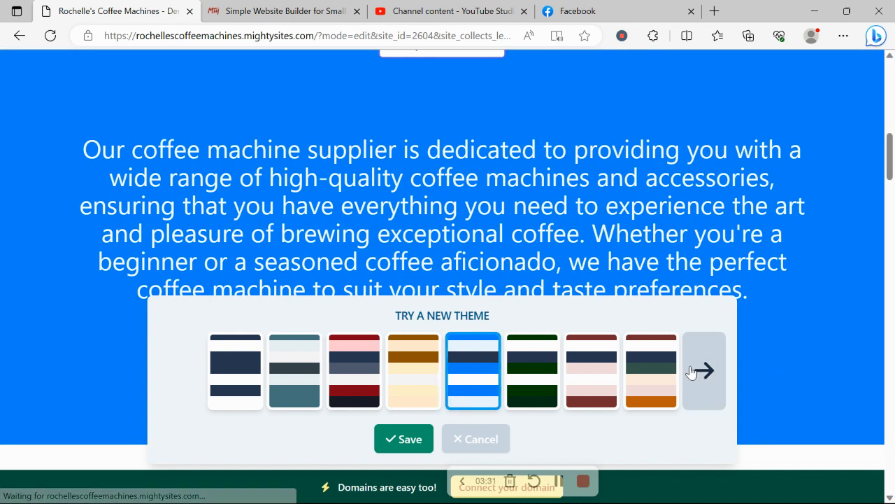
left_click(704, 370)
left_click(692, 371)
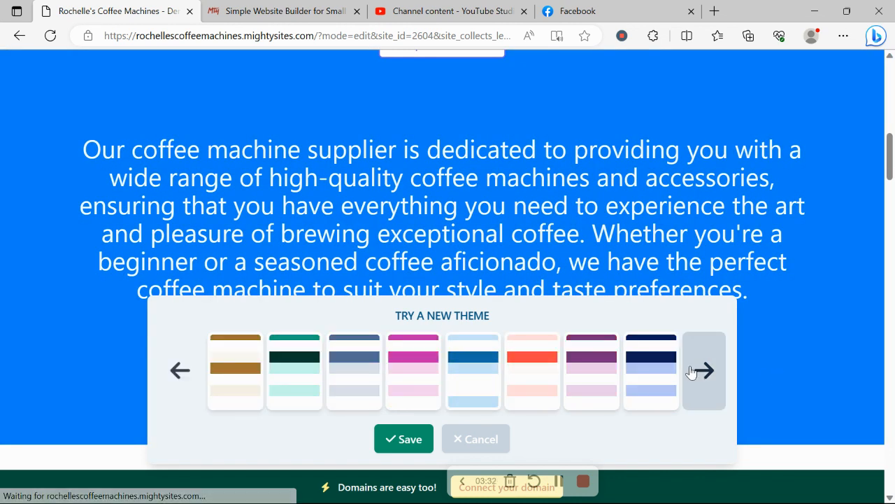
left_click(221, 378)
left_click(396, 439)
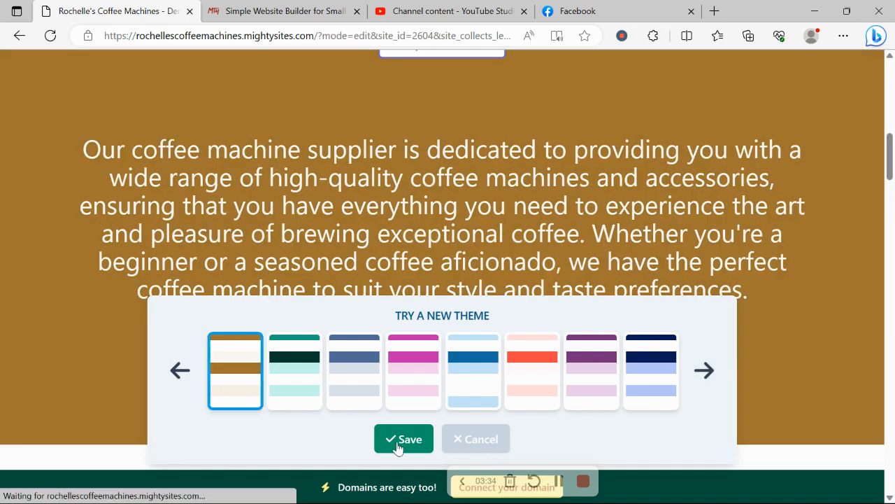
Look over the recoloured banner and introduction sections, and open the banner section's content editor
scroll(398, 444, "down", 5)
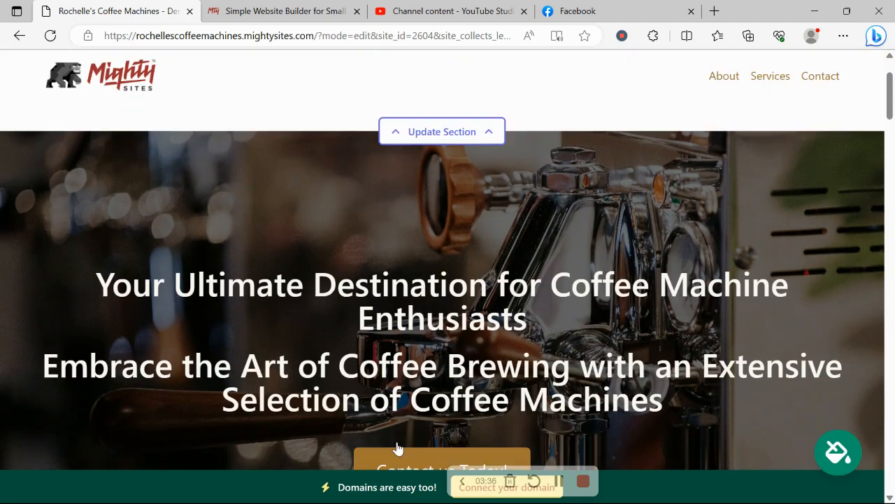
scroll(398, 447, "up", 2)
scroll(398, 448, "down", 1)
scroll(397, 448, "down", 4)
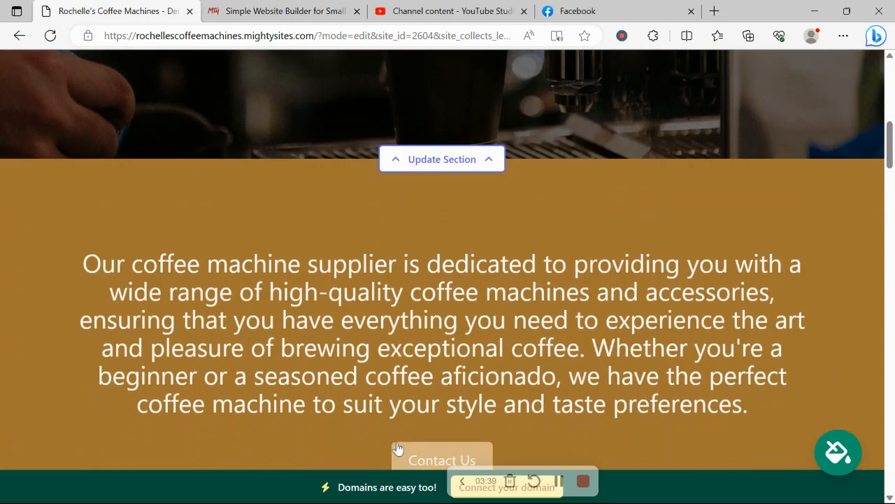
scroll(397, 448, "up", 4)
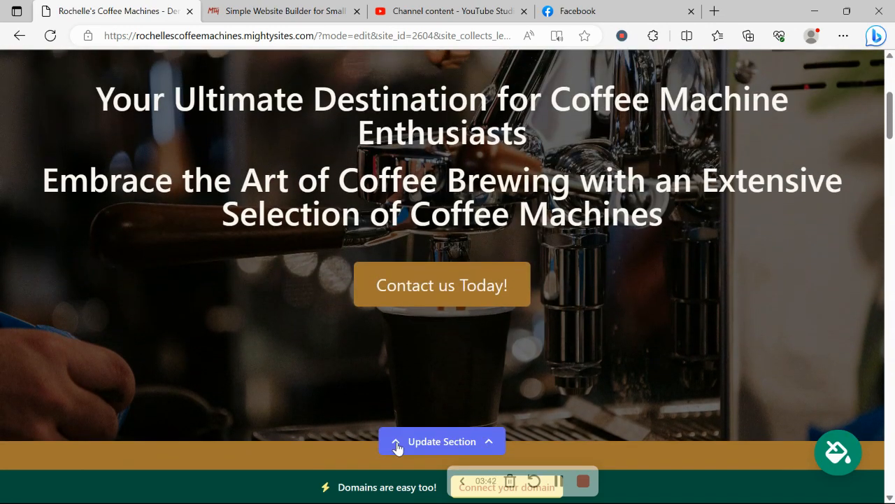
scroll(397, 448, "down", 4)
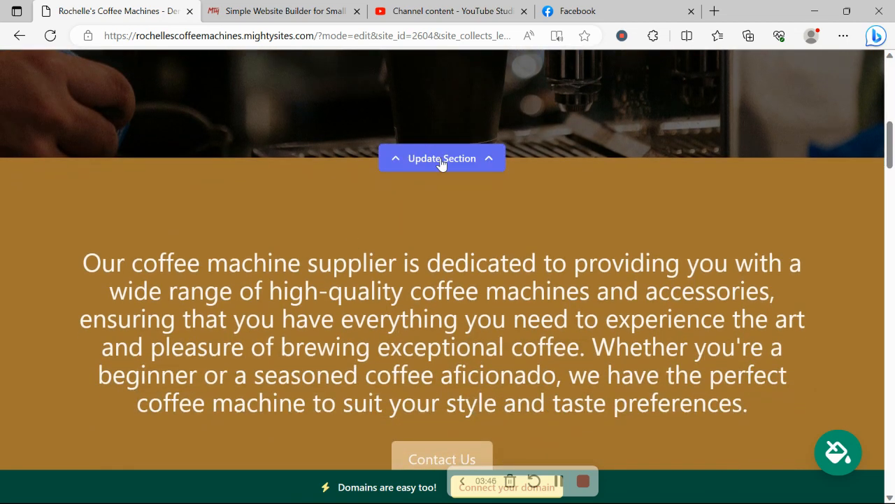
left_click(441, 160)
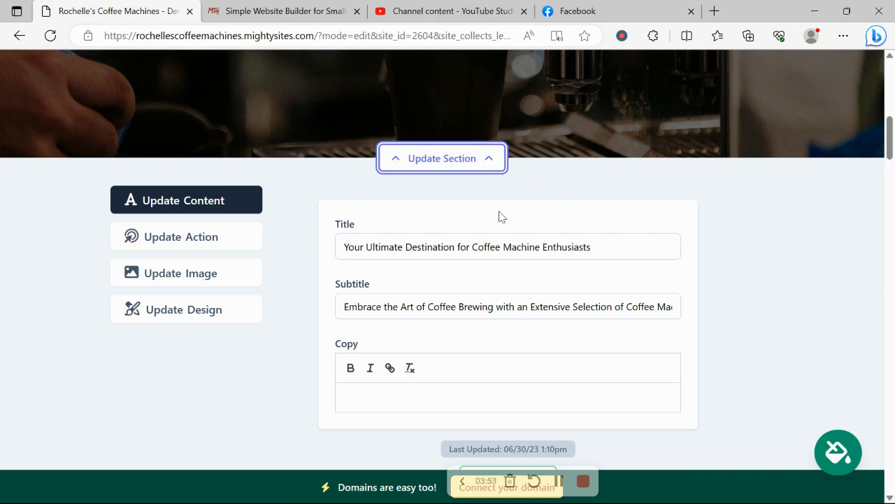
Browse the photo library for Coffee Machine Supplier images for the banner section and return to all photo options
left_click(246, 271)
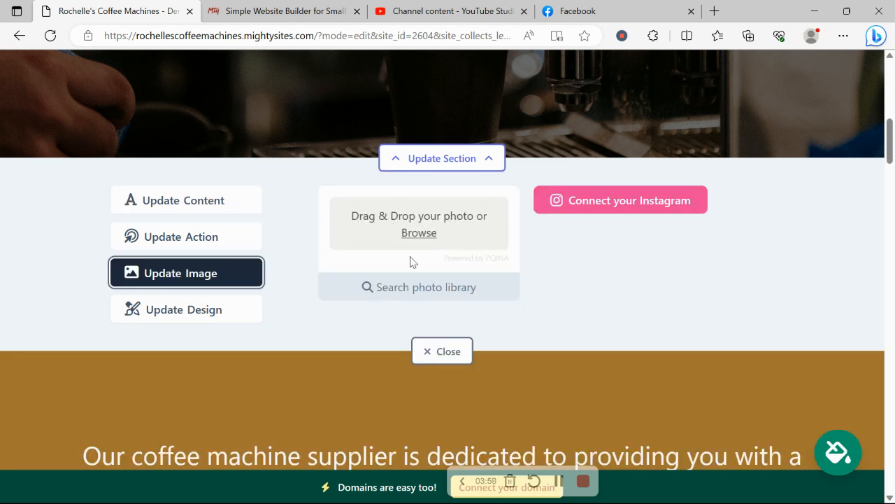
left_click(436, 287)
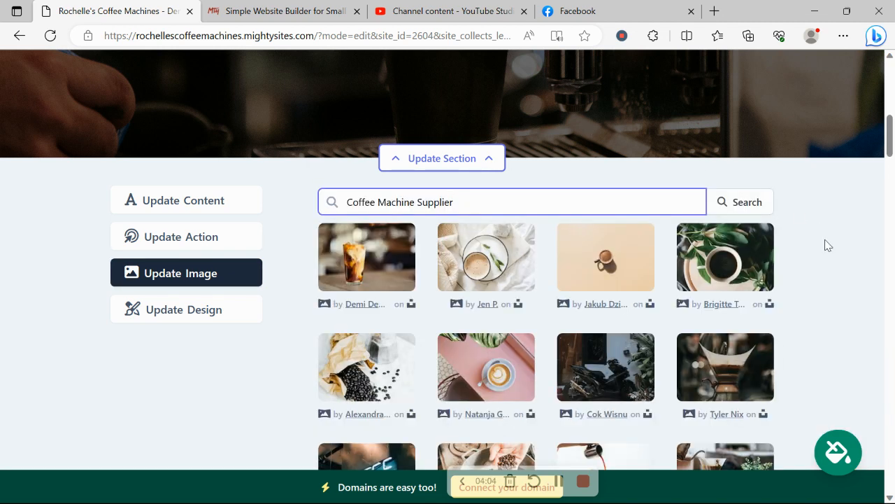
scroll(826, 244, "down", 2)
scroll(828, 245, "up", 1)
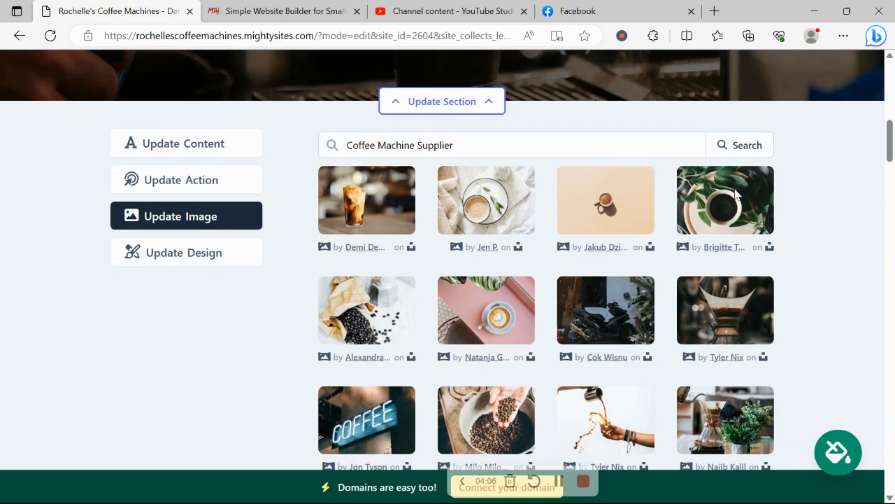
left_click_drag(340, 139, 513, 130)
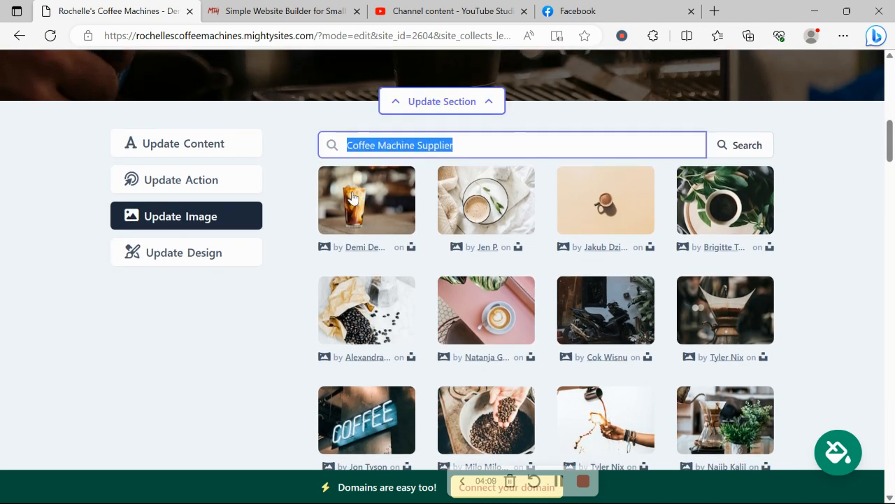
left_click(270, 343)
scroll(270, 343, "down", 4)
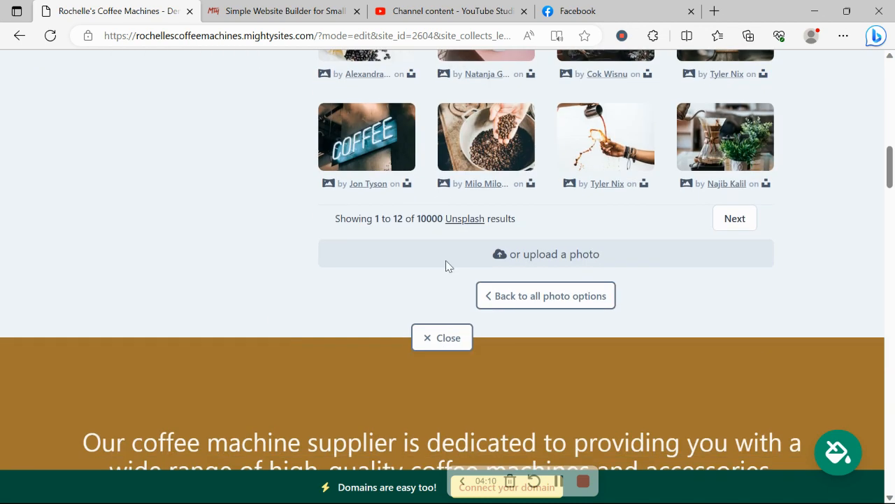
left_click(543, 289)
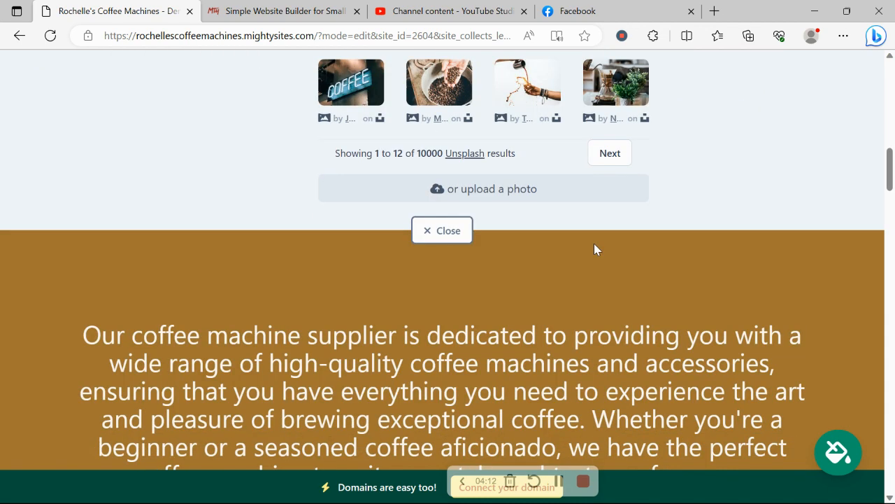
scroll(594, 243, "down", 2)
scroll(595, 244, "up", 5)
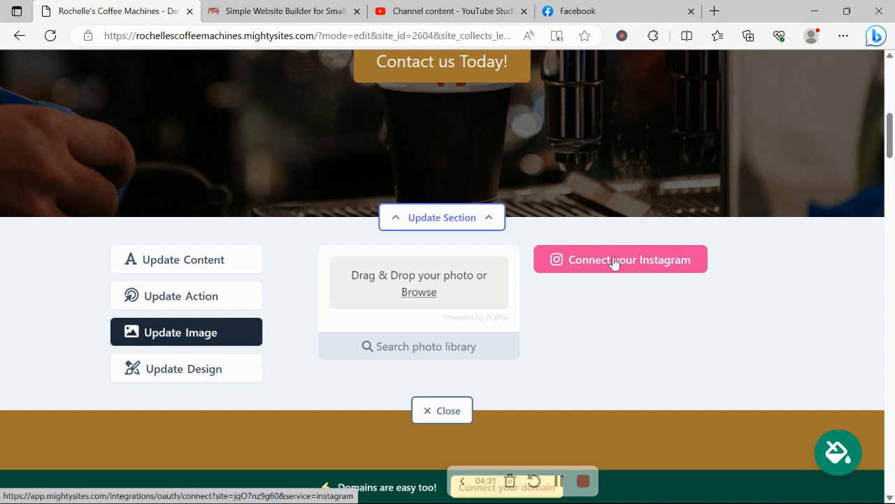
Examine the banner's action button text and its link destination options, and cancel the link dialog
left_click(215, 310)
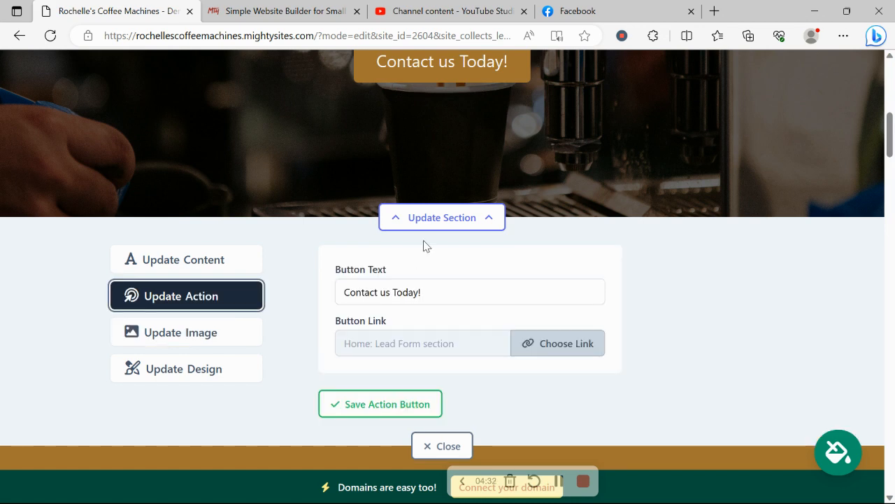
scroll(423, 245, "up", 2)
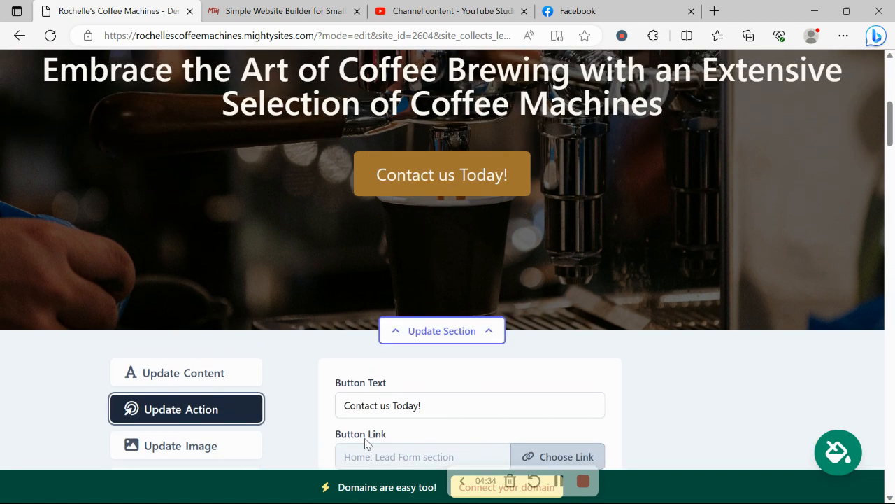
left_click_drag(342, 397, 436, 398)
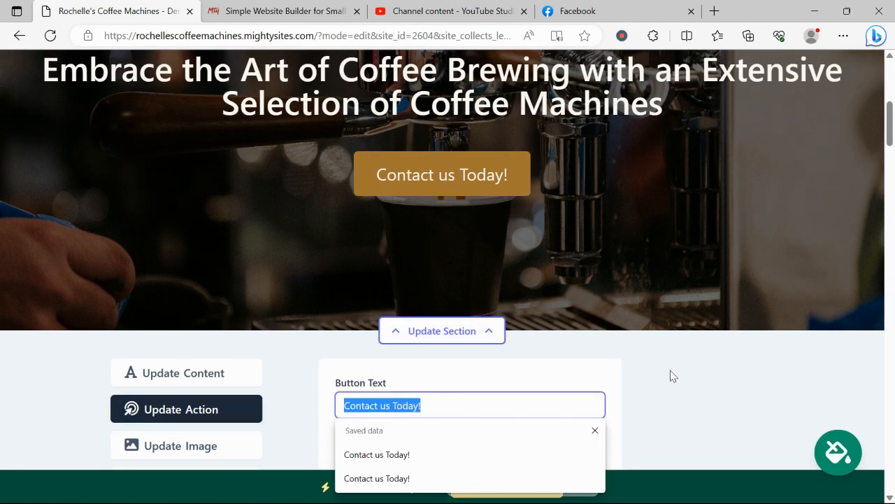
left_click(689, 371)
scroll(700, 368, "down", 3)
left_click(565, 290)
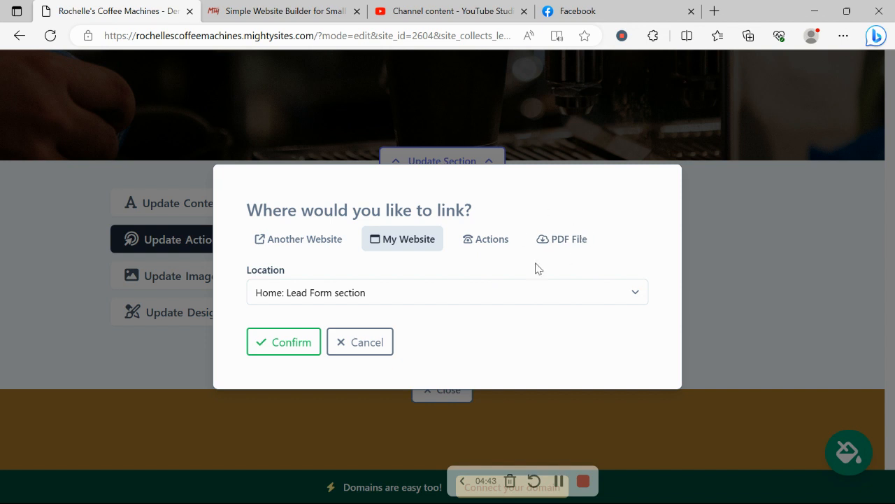
left_click(355, 343)
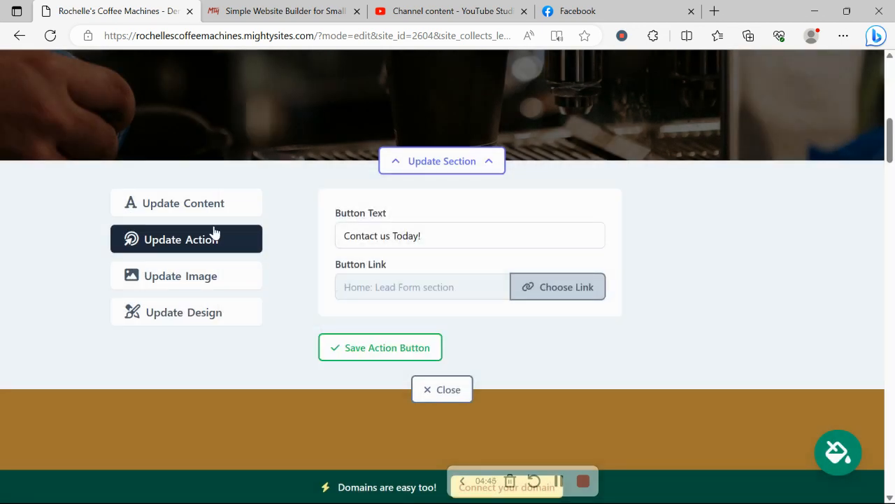
Reopen the banner section's content fields and check its title and subtitle on the page
left_click(207, 214)
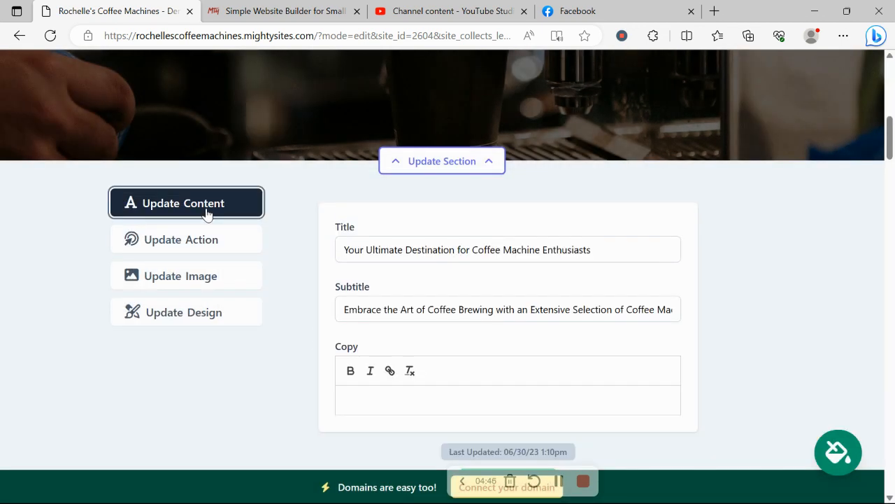
scroll(289, 357, "up", 4)
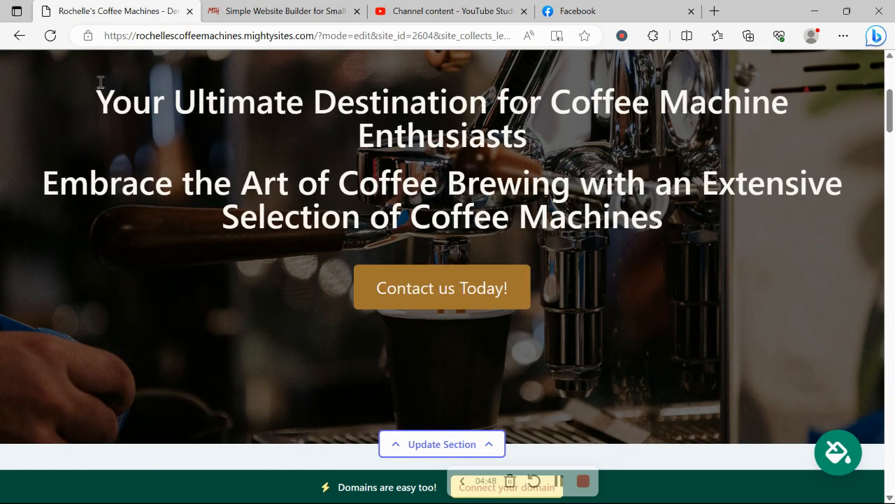
left_click_drag(100, 82, 697, 244)
left_click(596, 321)
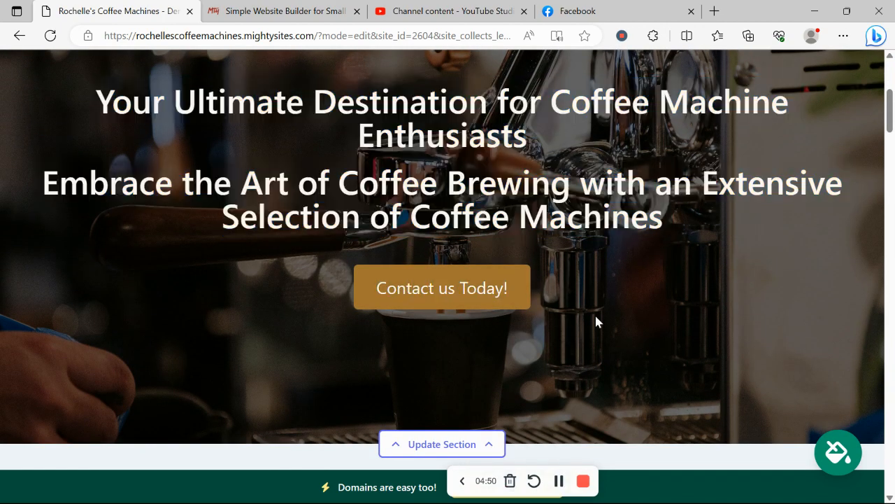
Review the rest of the page, from the about and services sections to the Get In Touch form and footer details
scroll(596, 322, "down", 12)
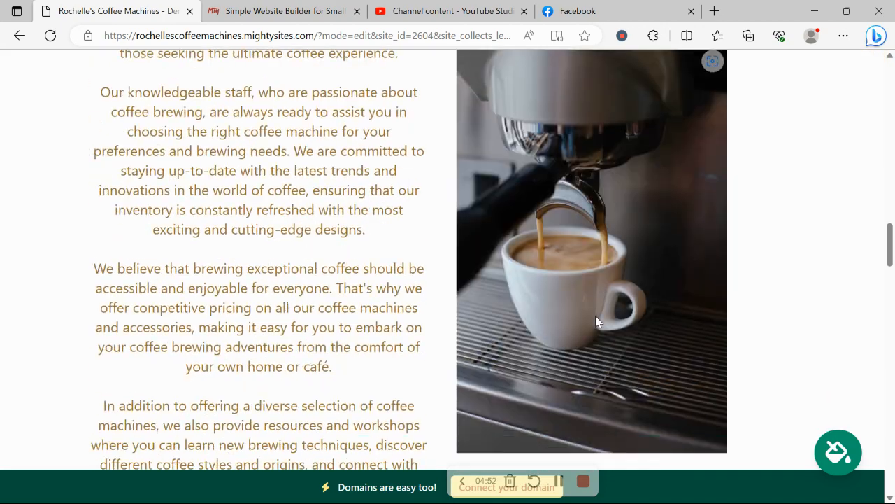
scroll(596, 315, "down", 12)
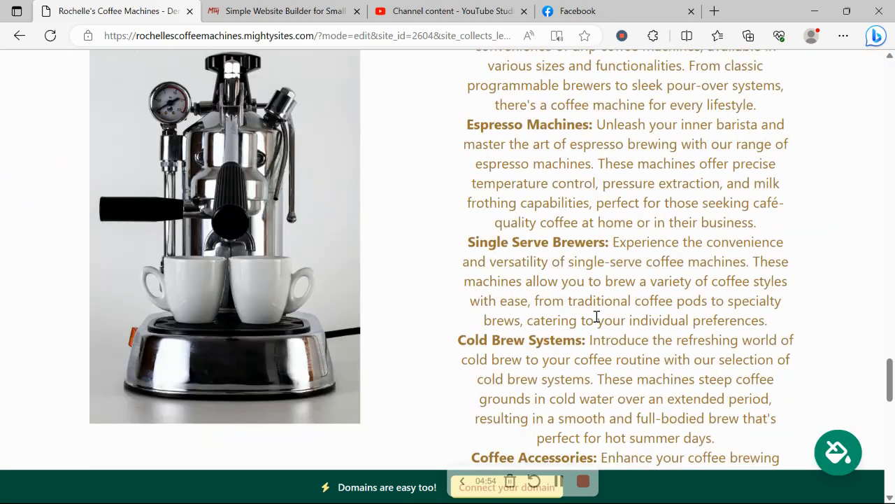
scroll(596, 317, "down", 10)
scroll(287, 84, "up", 1)
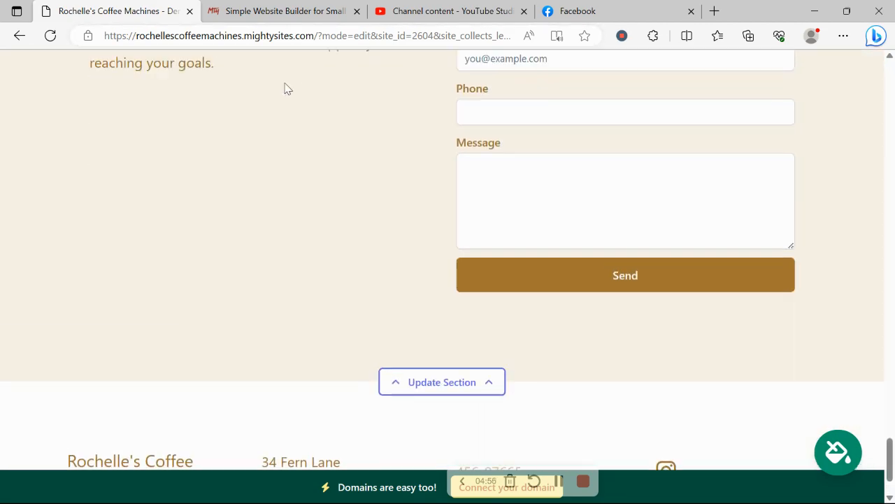
scroll(294, 86, "up", 2)
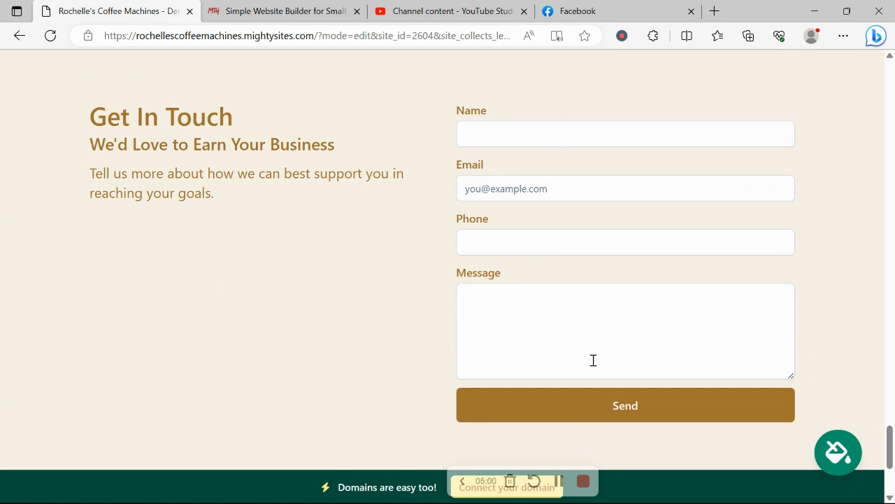
scroll(585, 329, "down", 3)
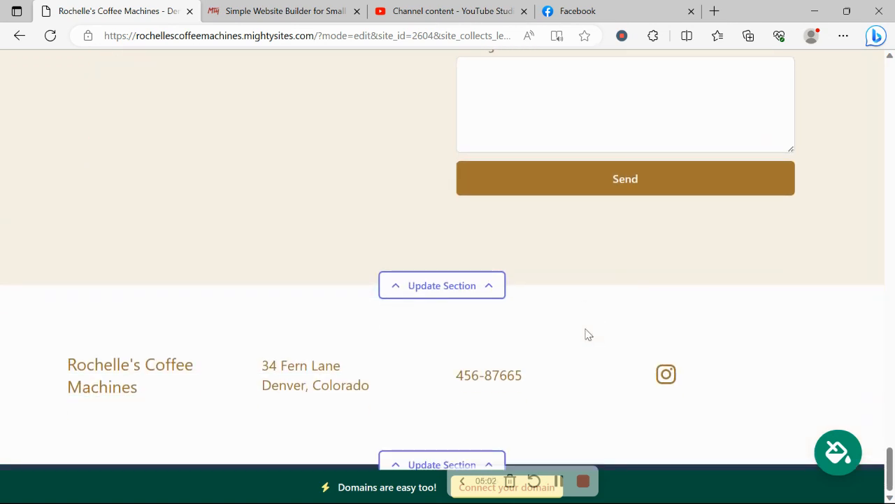
scroll(587, 334, "up", 1)
scroll(588, 332, "up", 6)
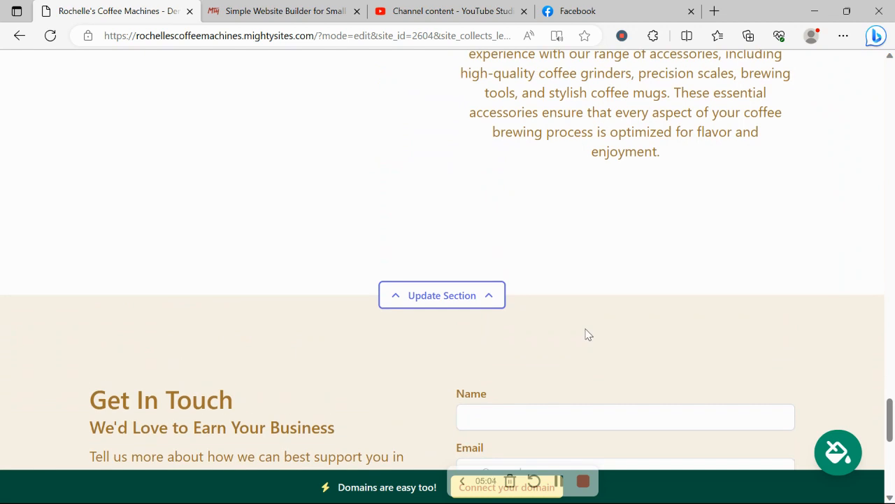
scroll(586, 334, "down", 3)
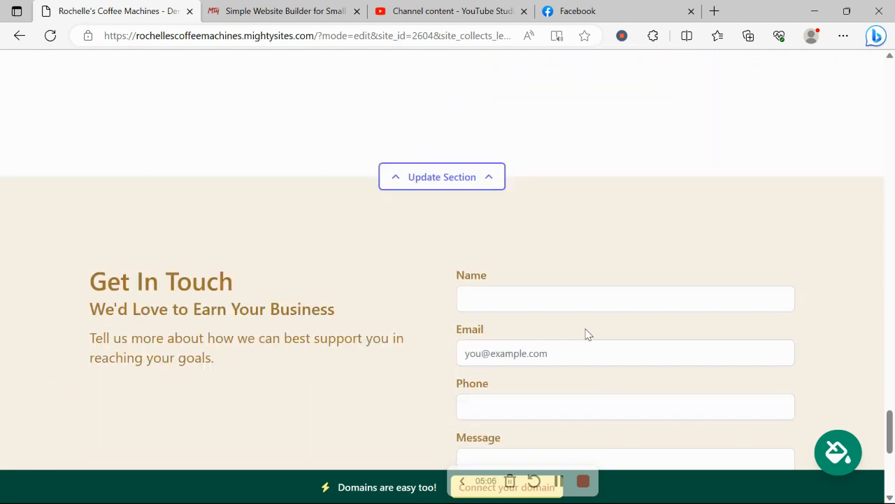
scroll(597, 299, "down", 2)
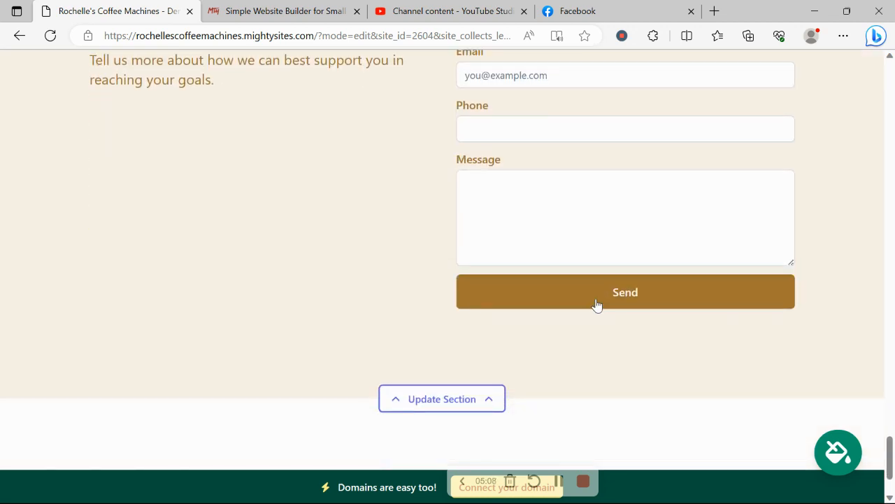
scroll(597, 299, "up", 2)
scroll(572, 408, "down", 2)
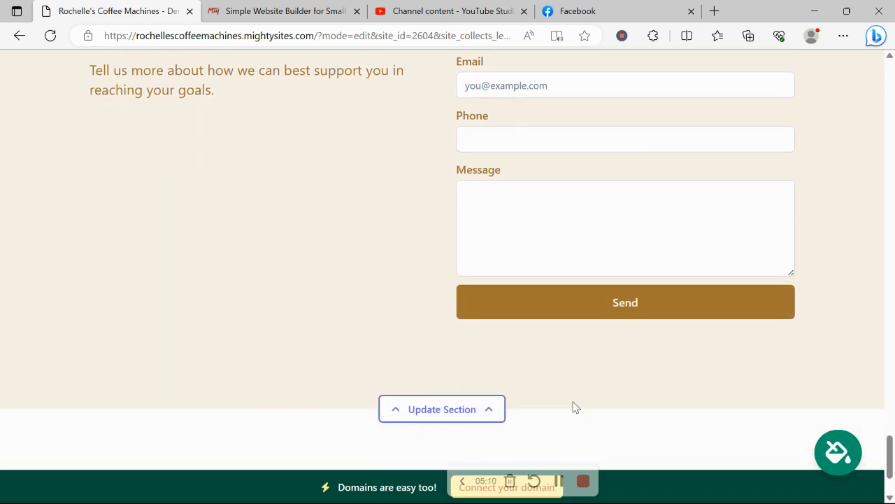
scroll(322, 418, "down", 1)
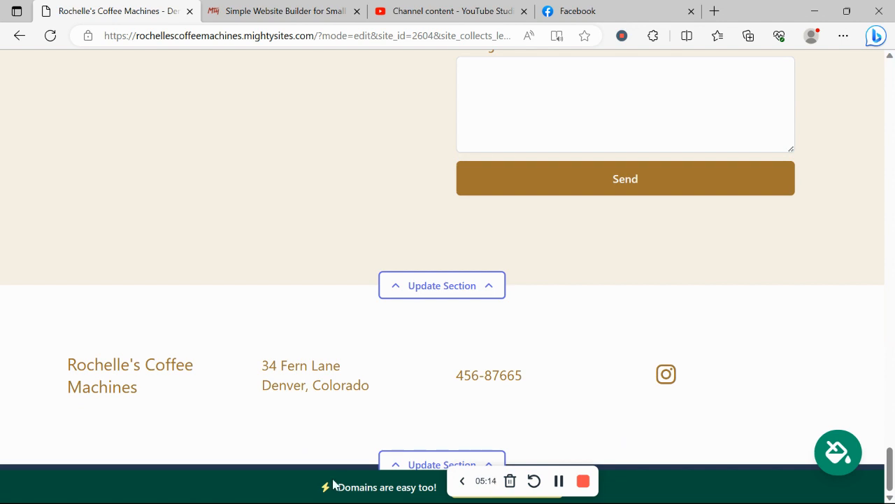
scroll(333, 482, "up", 1)
Open the domain connection options, return to the website dashboard and open a page from it in a new browser tab
left_click(462, 498)
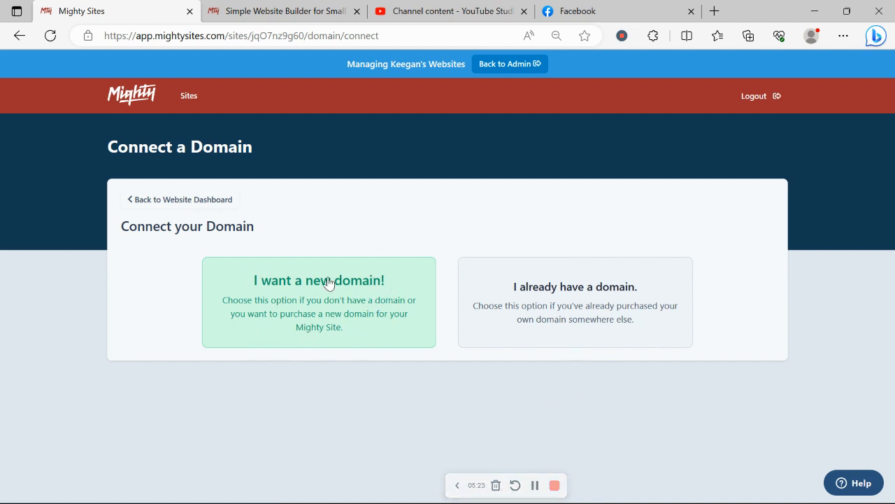
left_click(212, 199)
left_click(279, 300)
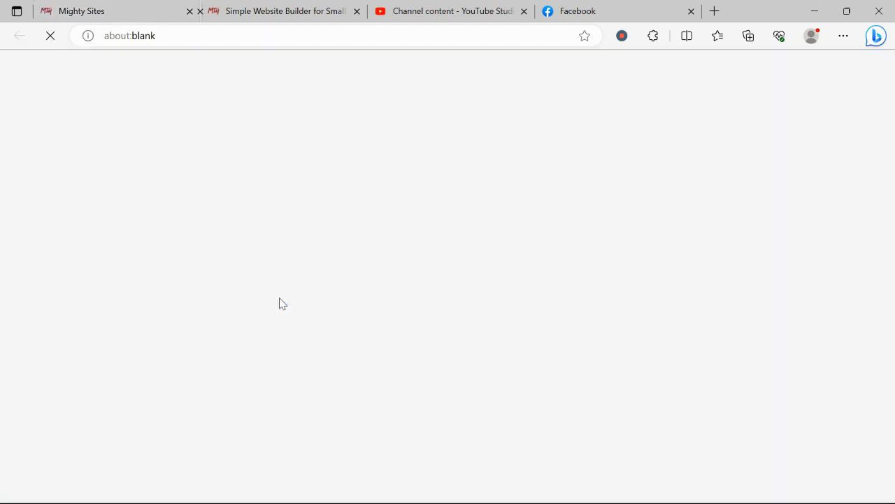